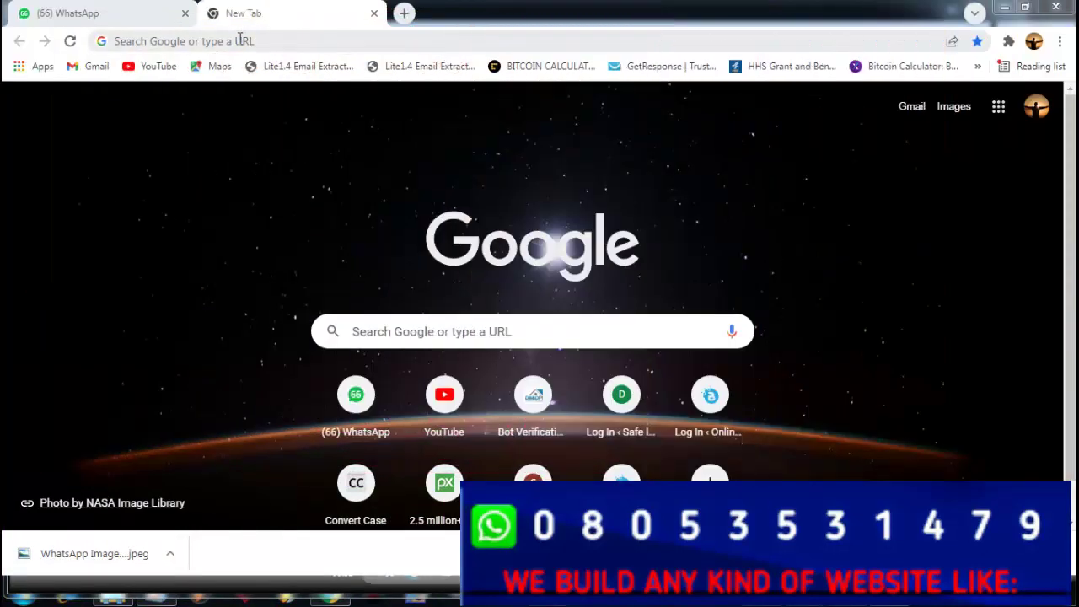
Go to Gmail by entering 'gmail' in the new Chrome tab's address bar
{"action": "left_click", "coordinate": [238, 38]}
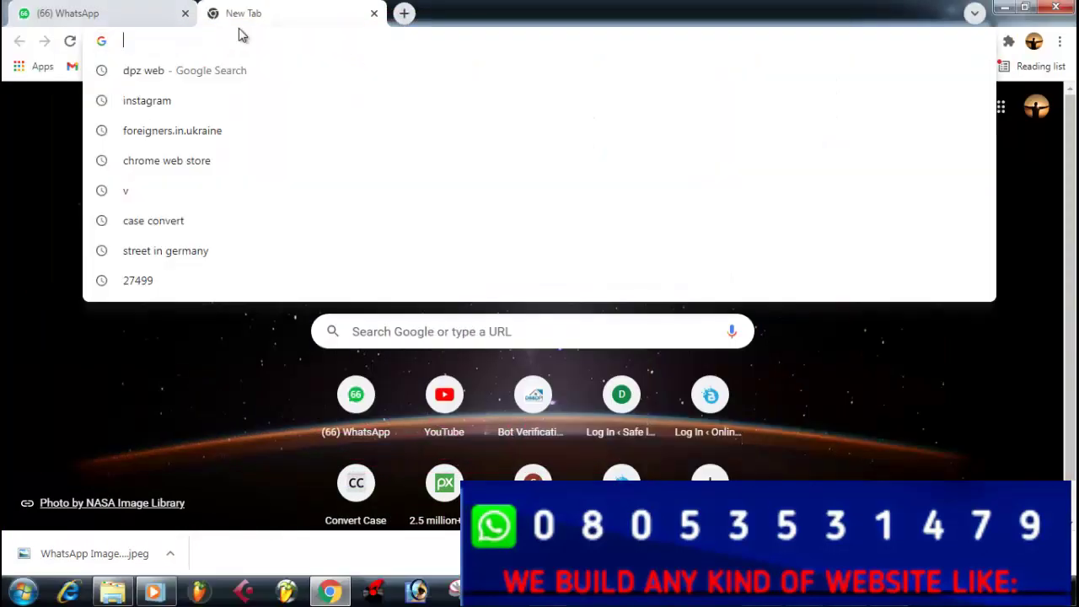
{"action": "type", "text": "gmail"}
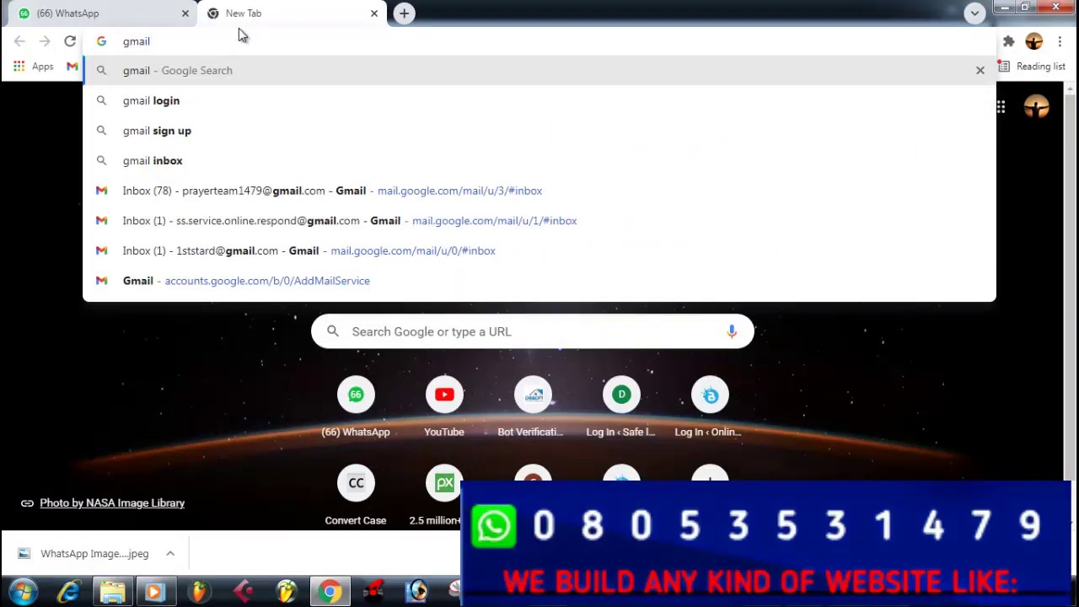
{"action": "key", "text": "Return"}
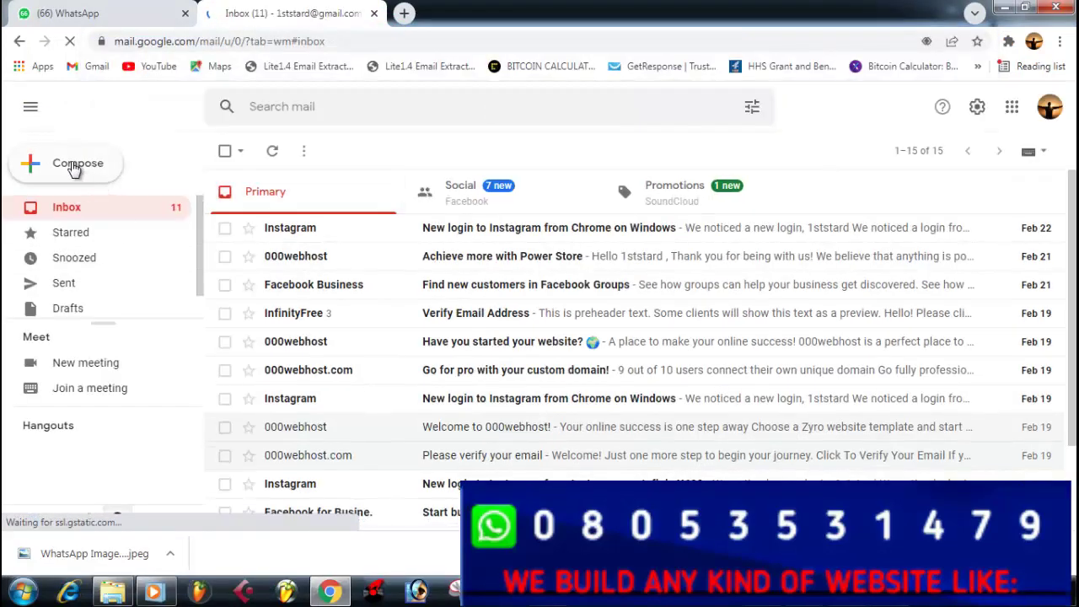
Compose a new email with the subject 'TEXTING MY GMAIL ACCOUNT', ready for the body text
{"action": "left_click", "coordinate": [107, 175]}
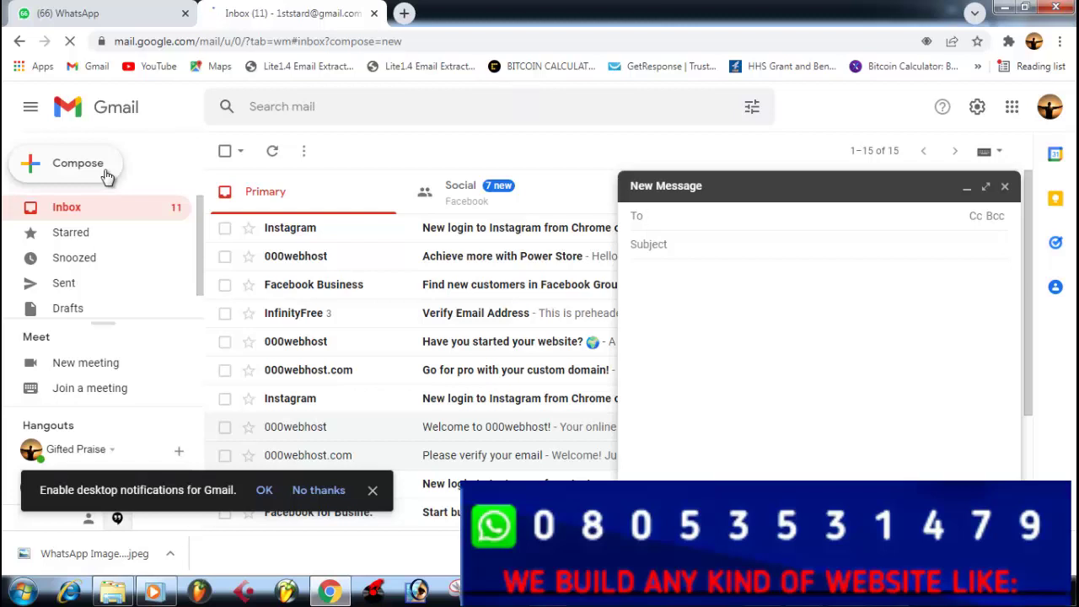
{"action": "left_click", "coordinate": [669, 247]}
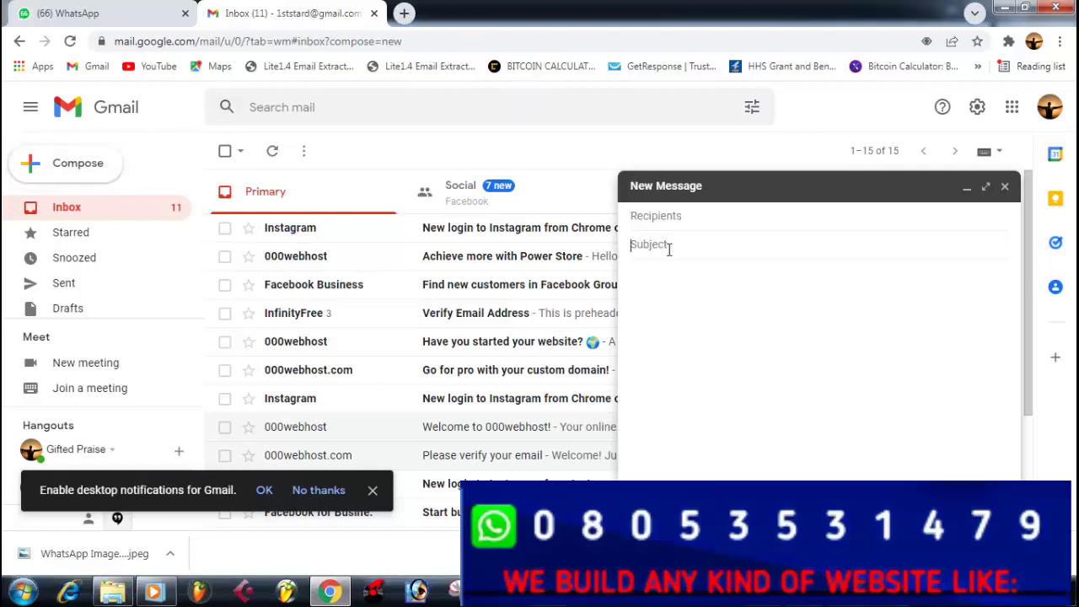
{"action": "type", "text": "TEXTING M"}
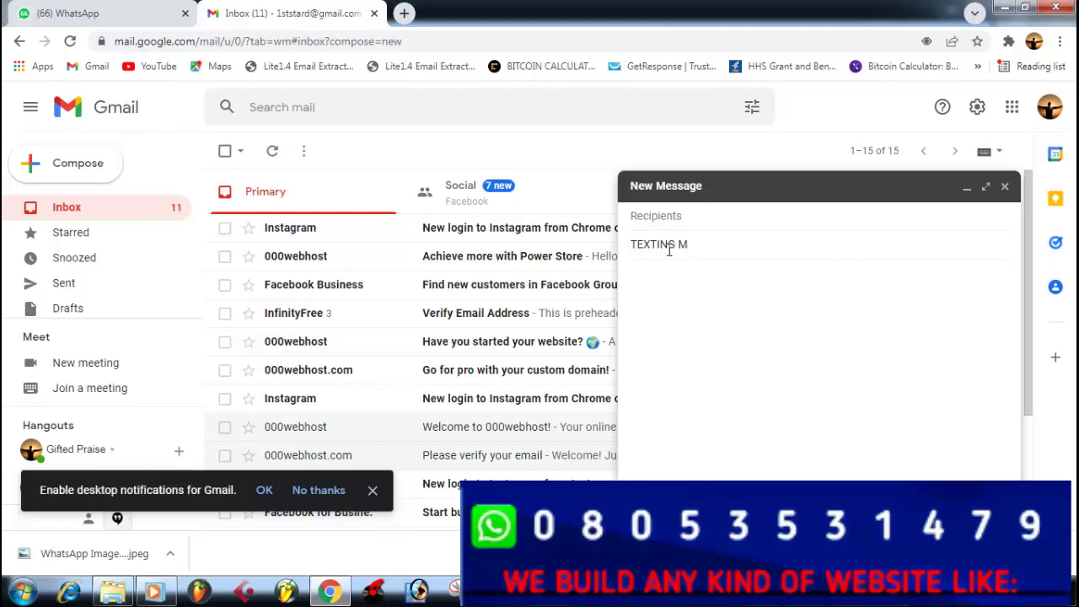
{"action": "type", "text": " YGMAIL ACCOUNT"}
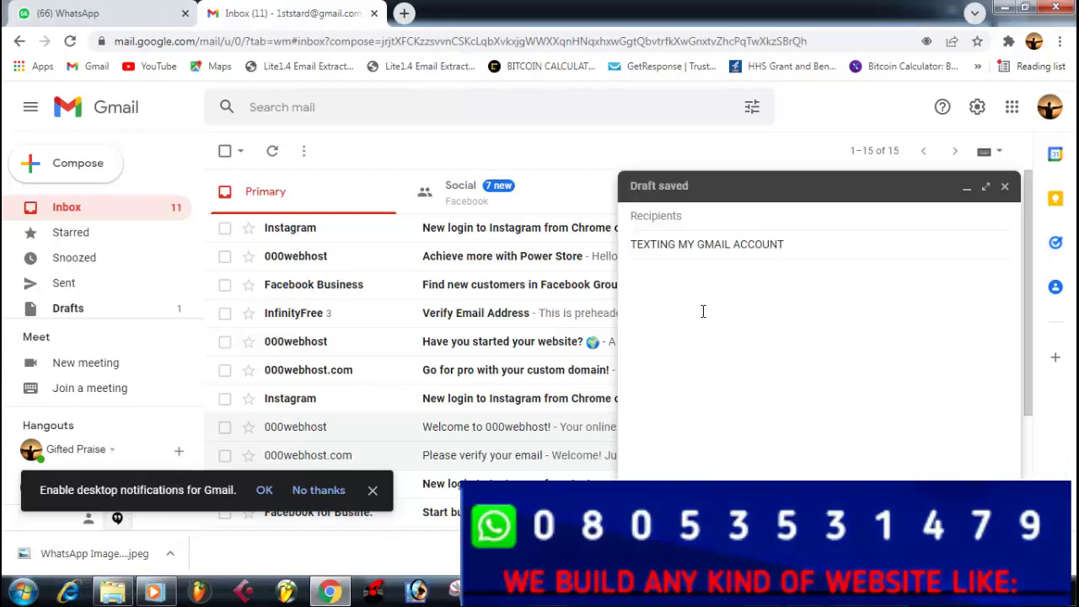
{"action": "left_click", "coordinate": [672, 350]}
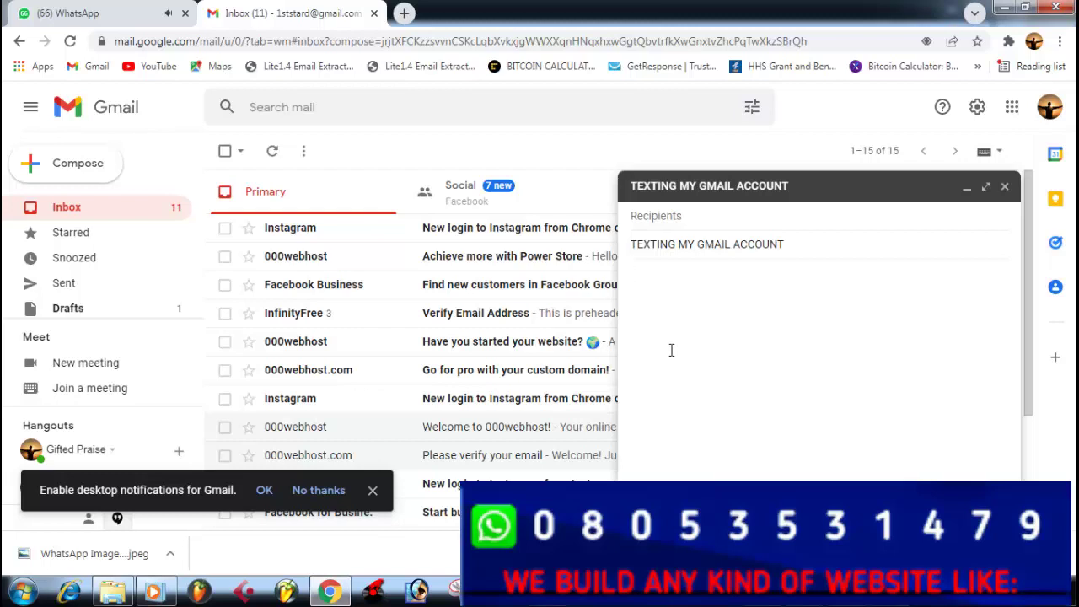
Type the body thanking viewers for watching and asking them to subscribe to the YouTube channel
{"action": "type", "text": "THANKS"}
{"action": "key", "text": "BackSpace"}
{"action": "key", "text": "BackSpace"}
{"action": "key", "text": "BackSpace"}
{"action": "type", "text": "N"}
{"action": "key", "text": "BackSpace"}
{"action": "type", "text": "KS SO MUCH F"}
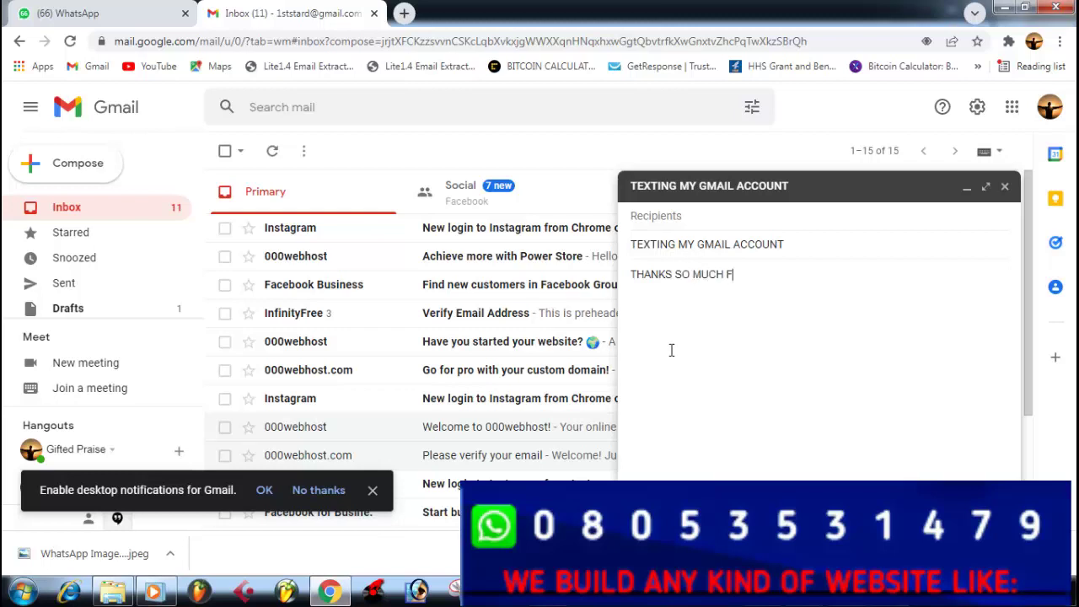
{"action": "type", "text": "OR WATCHING THIS TUT"}
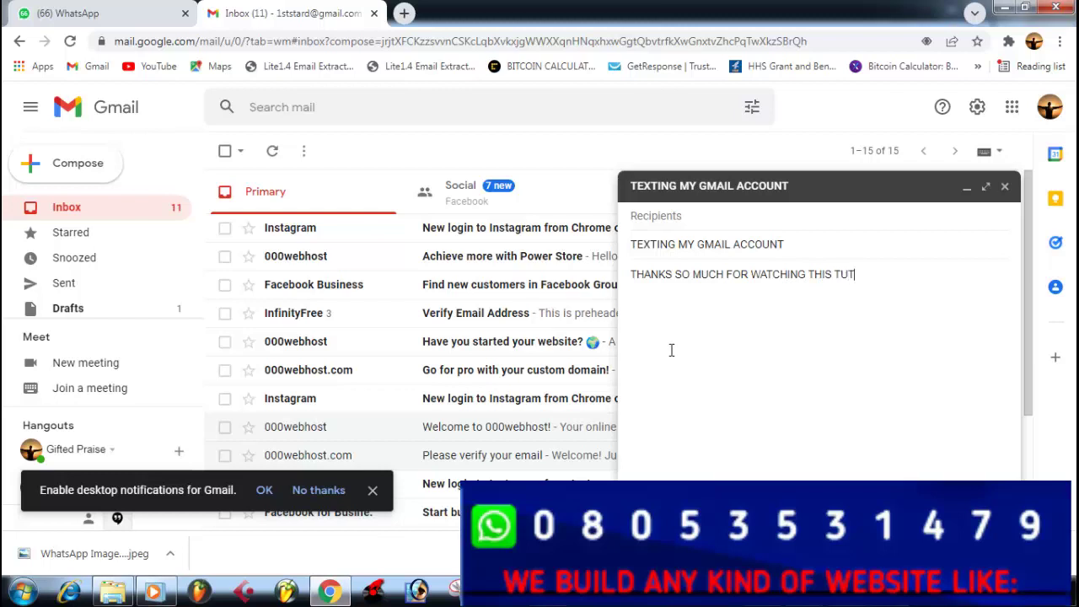
{"action": "type", "text": "ORIA VIDEOS AND DONT FORGE"}
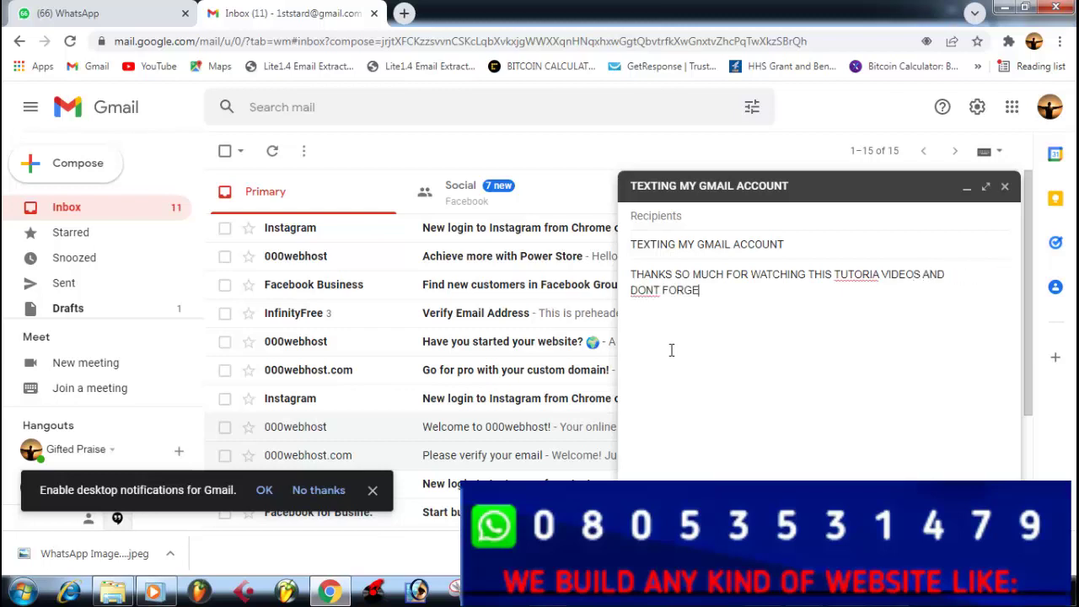
{"action": "type", "text": "T TO SUBSCRIBE T"}
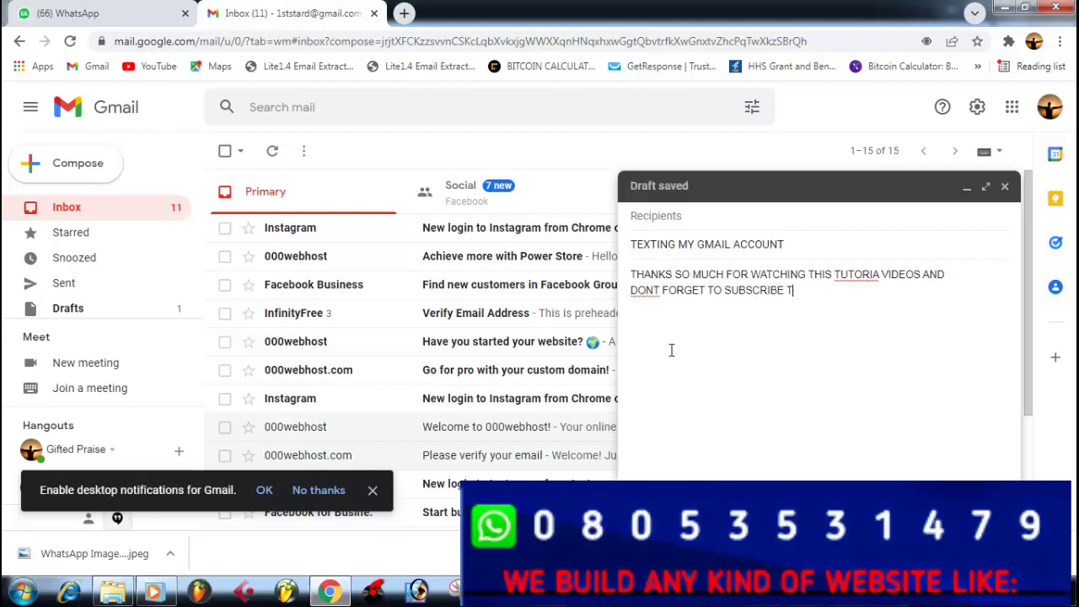
{"action": "type", "text": "O MY YOUTUBE CHANEL"}
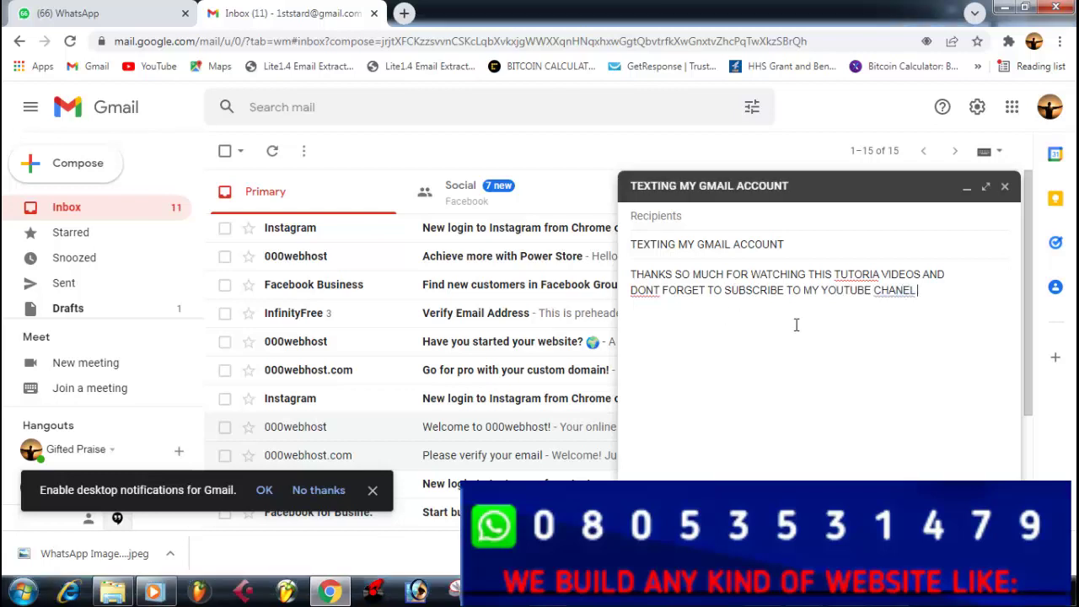
Fix the misspellings with spelling suggestions: CHANEL to CHANNEL and TUTORIA to TUTORIAL
{"action": "right_click", "coordinate": [897, 289]}
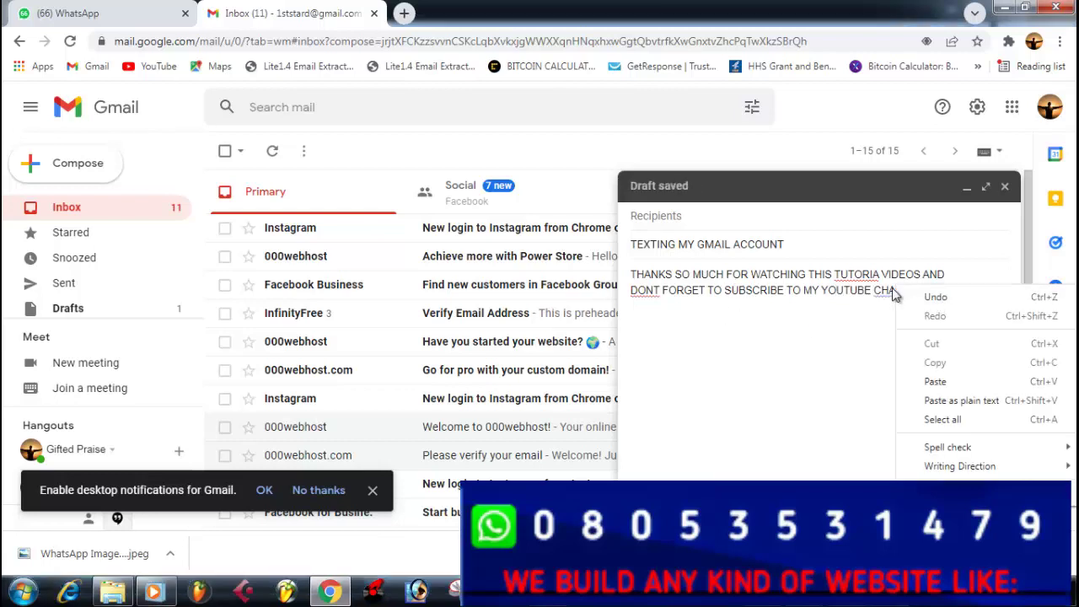
{"action": "left_click", "coordinate": [897, 291]}
{"action": "left_click", "coordinate": [901, 318]}
{"action": "left_click", "coordinate": [860, 276]}
{"action": "left_click", "coordinate": [868, 307]}
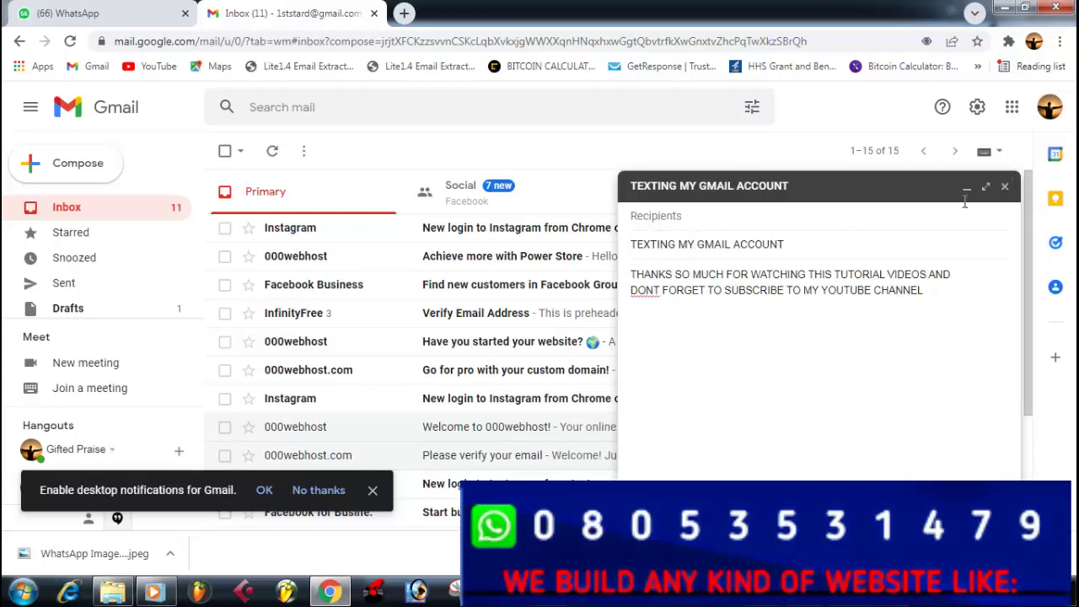
Save and close the draft, confirm it appears under Drafts, and open a new browser tab
{"action": "left_click", "coordinate": [1005, 187]}
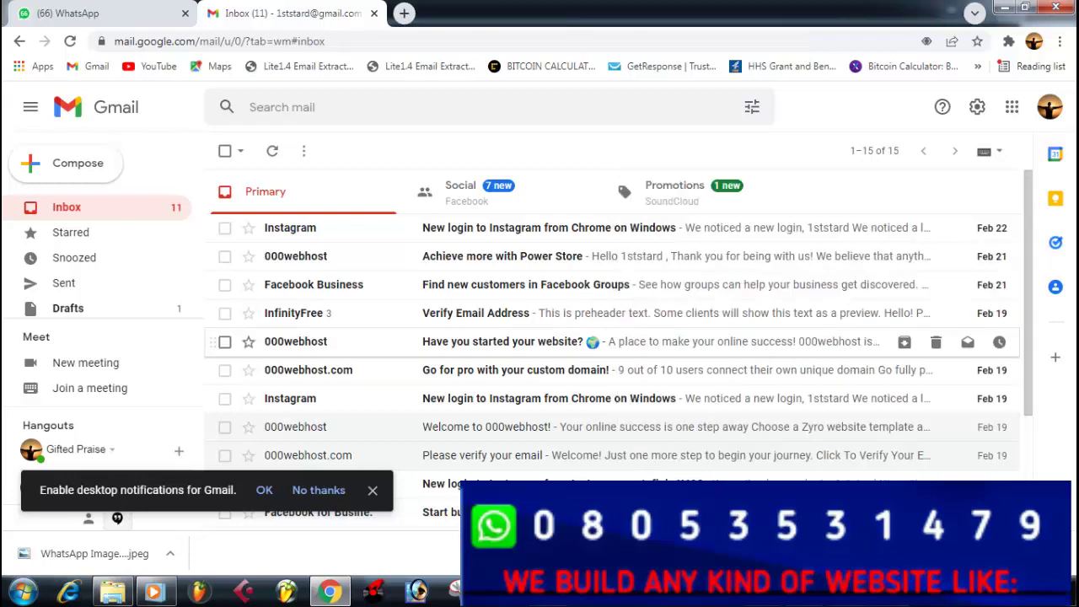
{"action": "scroll", "coordinate": [84, 295], "scroll_direction": "down", "scroll_amount": 1}
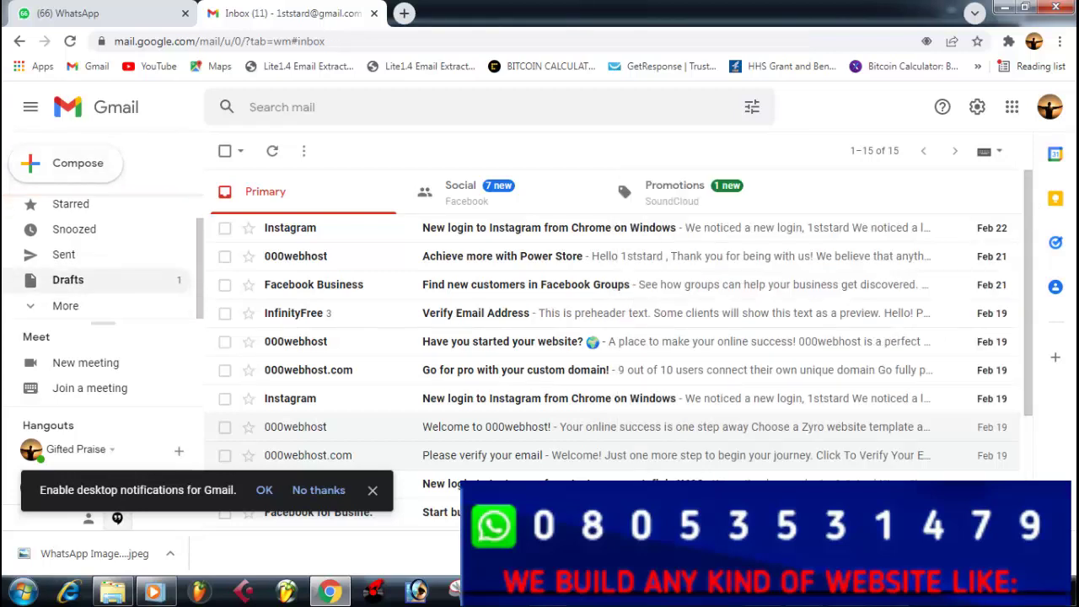
{"action": "left_click", "coordinate": [67, 279]}
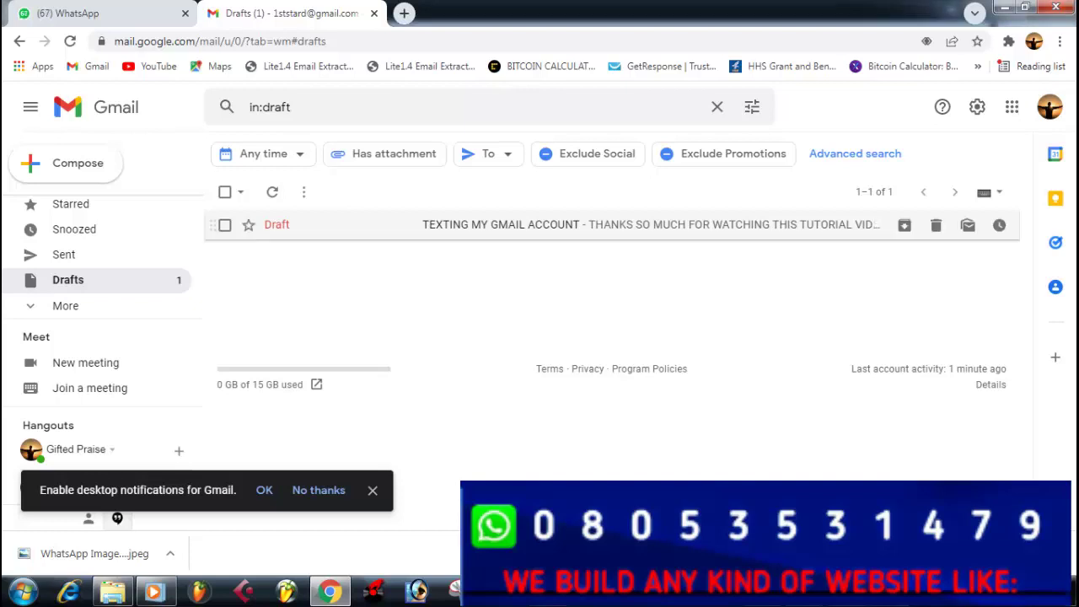
{"action": "left_click", "coordinate": [404, 13]}
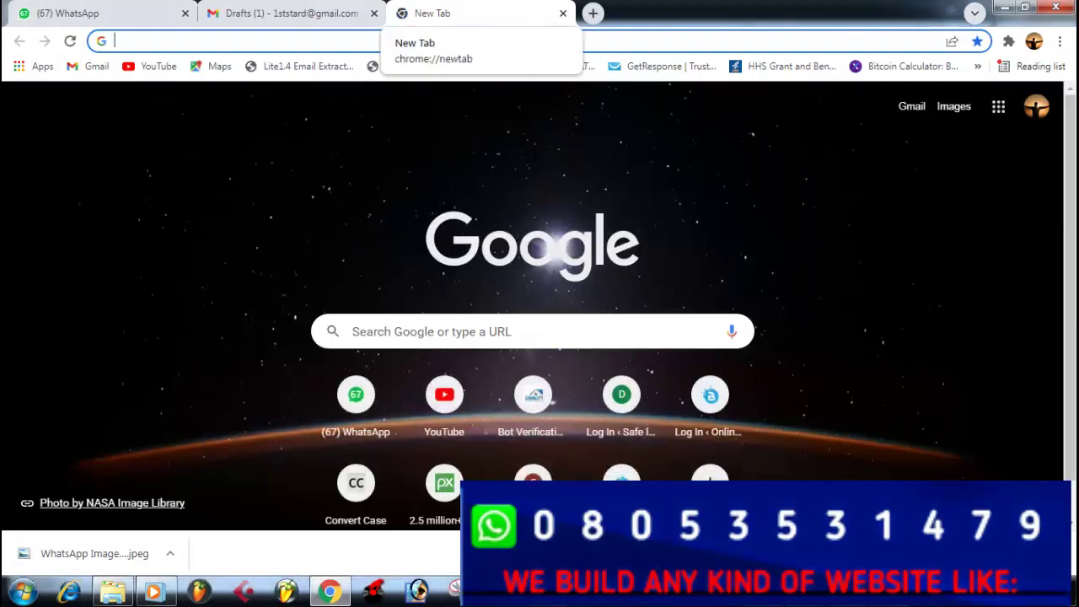
{"action": "type", "text": "https://docs.google.com/spreadsheets"}
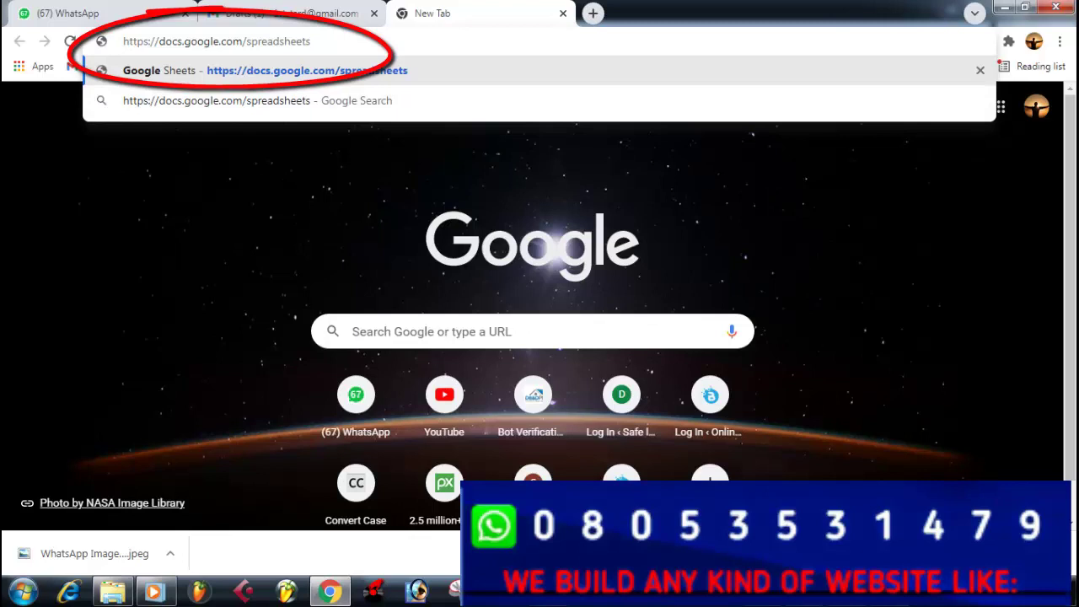
{"action": "key", "text": "Return"}
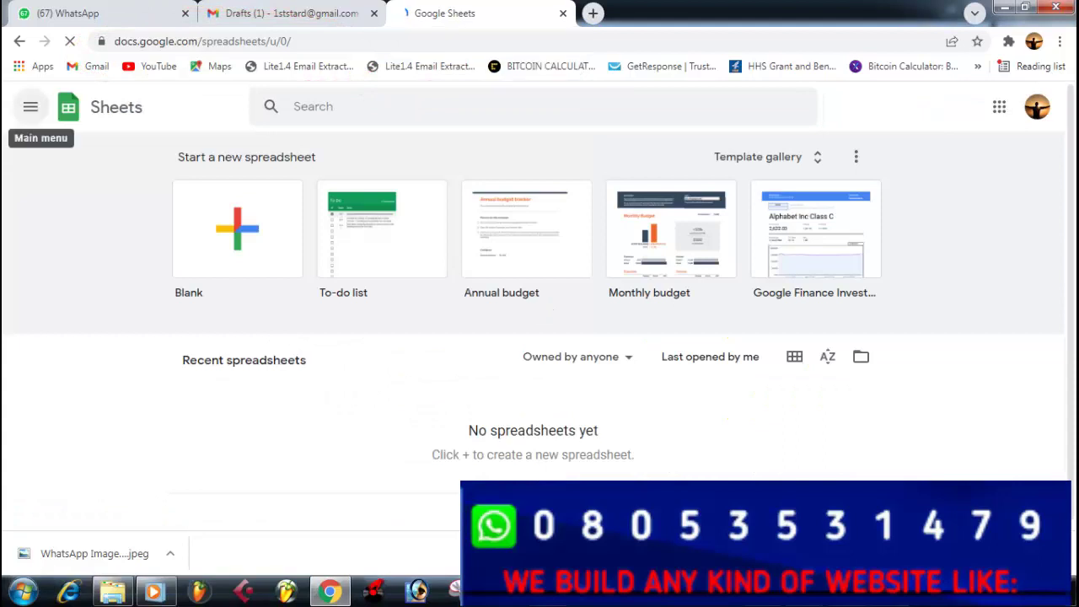
Create a new blank spreadsheet from the Google Sheets home page
{"action": "left_click", "coordinate": [31, 106]}
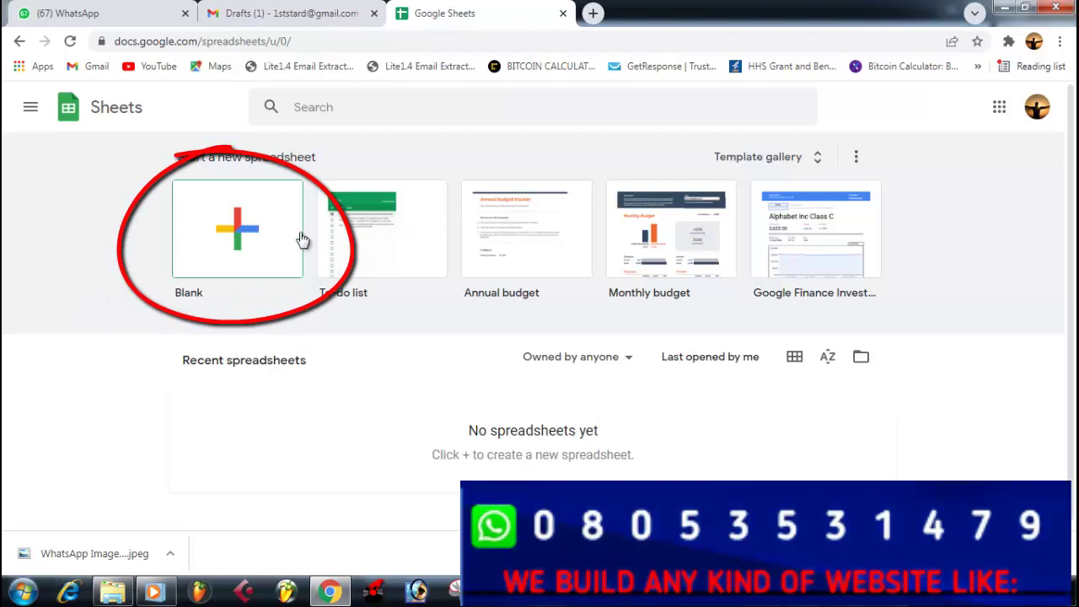
{"action": "left_click", "coordinate": [469, 238]}
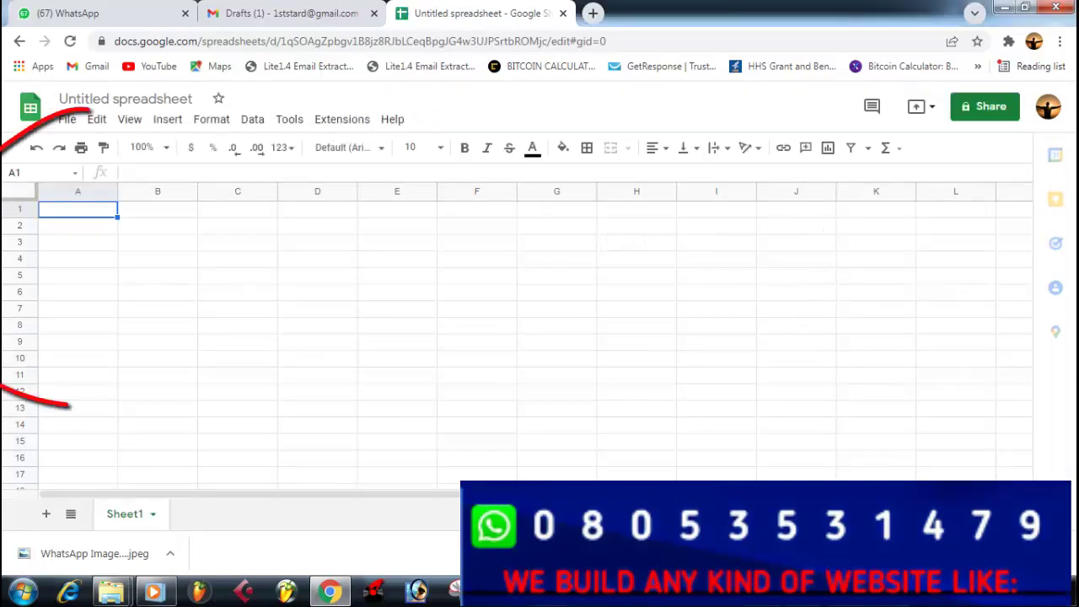
Paste ten recipient email addresses into A1:A10 and add an eleventh address in A11
{"action": "key", "text": "ctrl+v"}
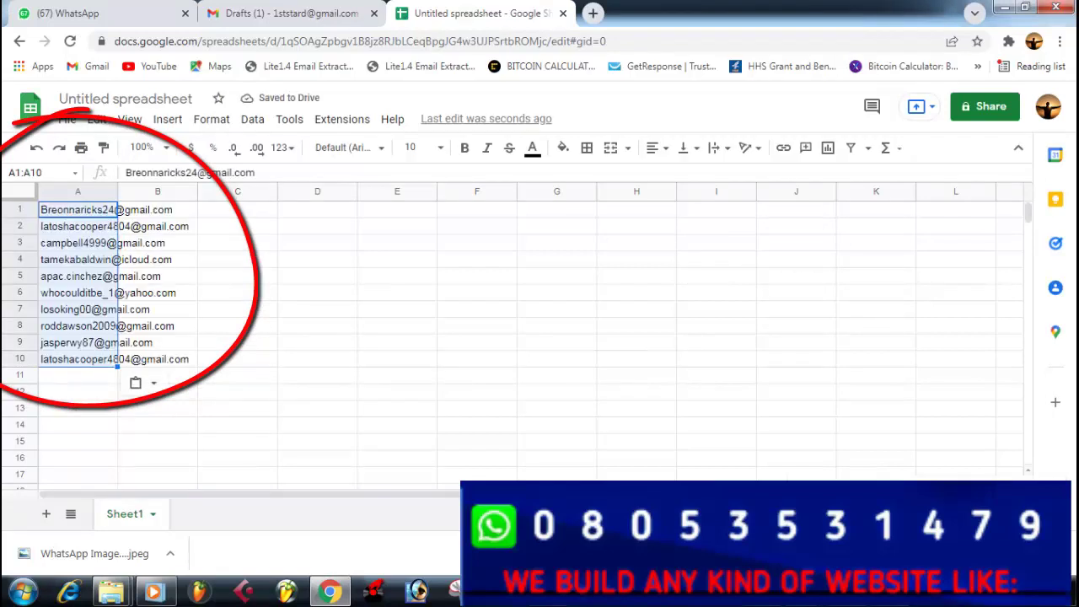
{"action": "left_click", "coordinate": [77, 374]}
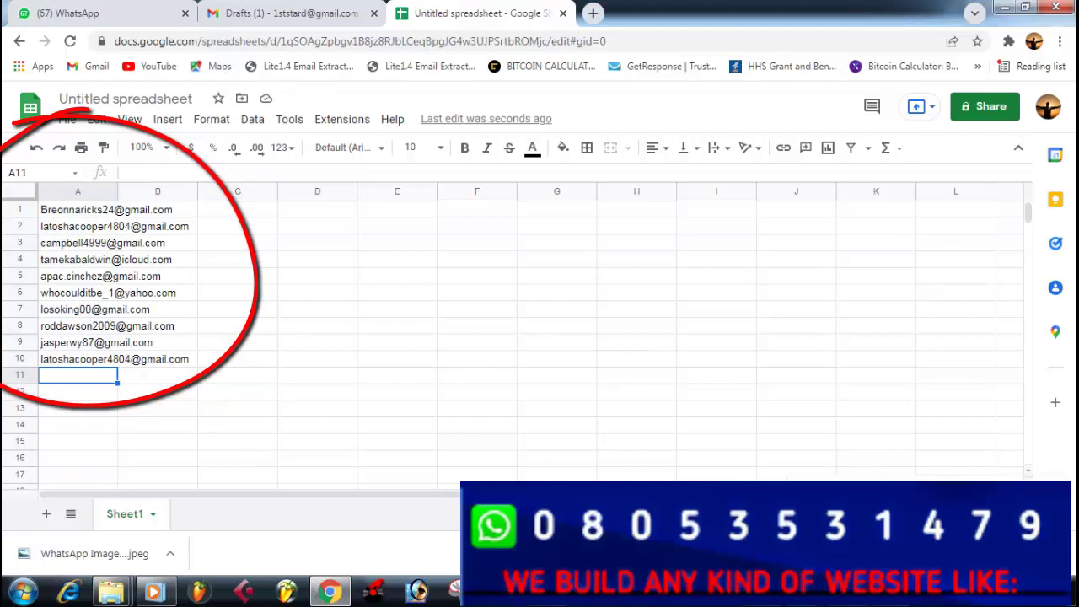
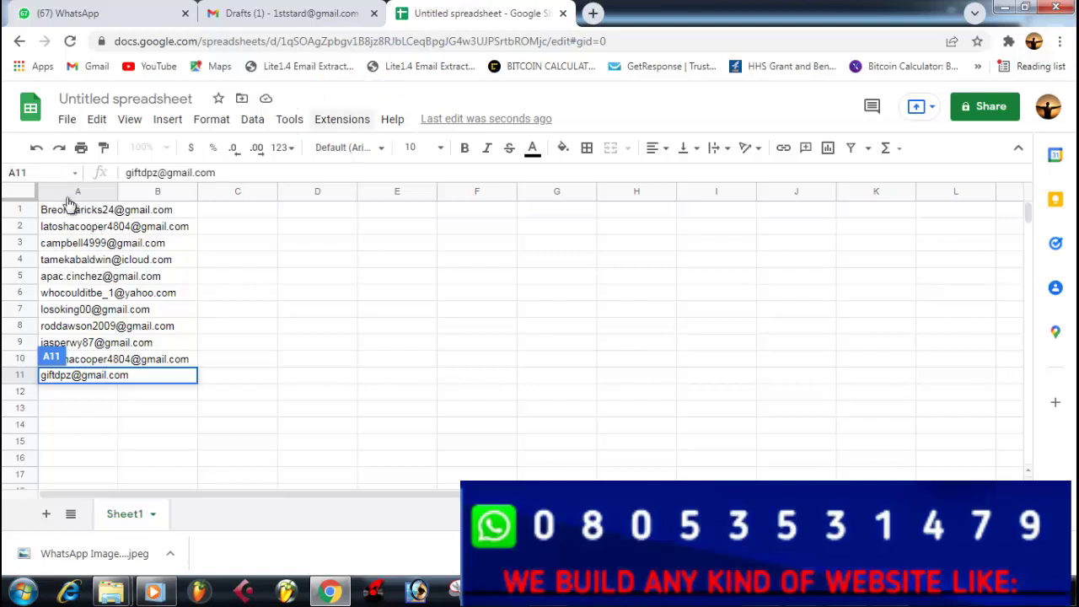
{"action": "key", "text": "alt+t"}
Search the Workspace Marketplace for 'Yet Another Mail Merge' and open its listing
{"action": "key", "text": "Right"}
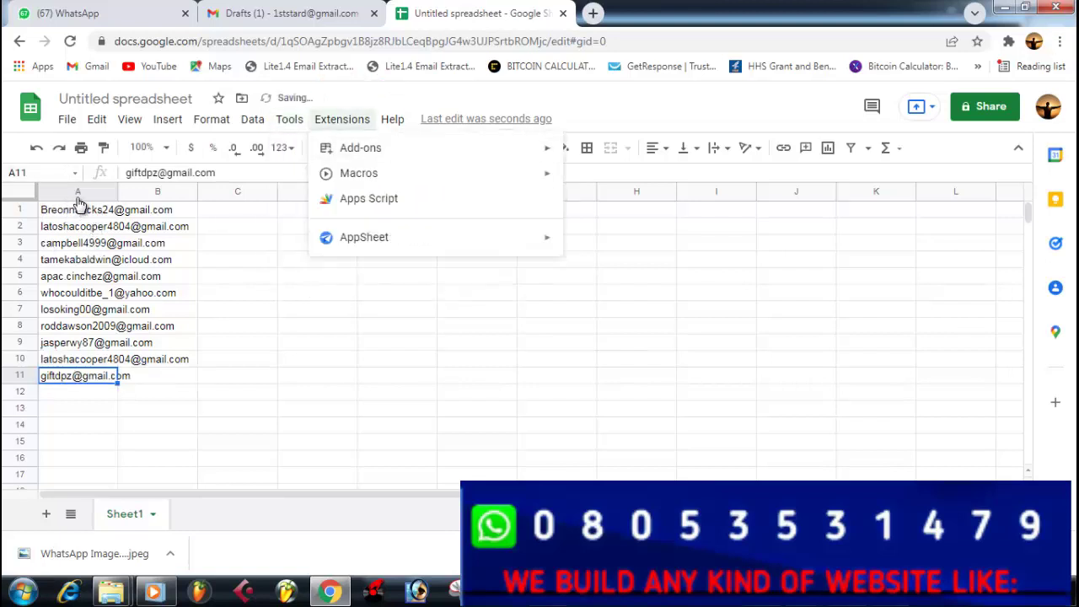
{"action": "key", "text": "Right"}
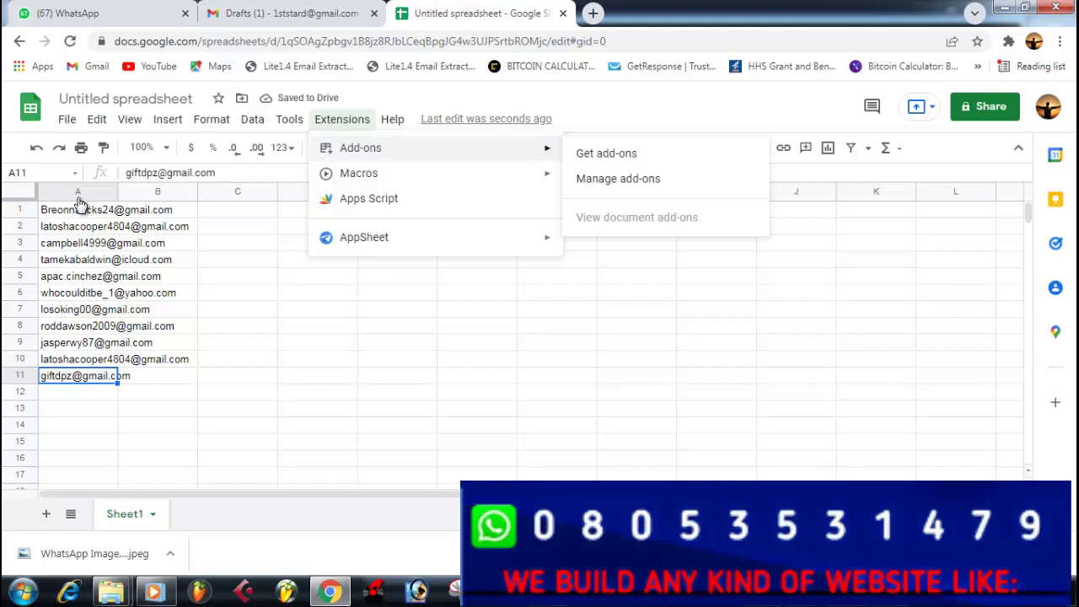
{"action": "key", "text": "Down"}
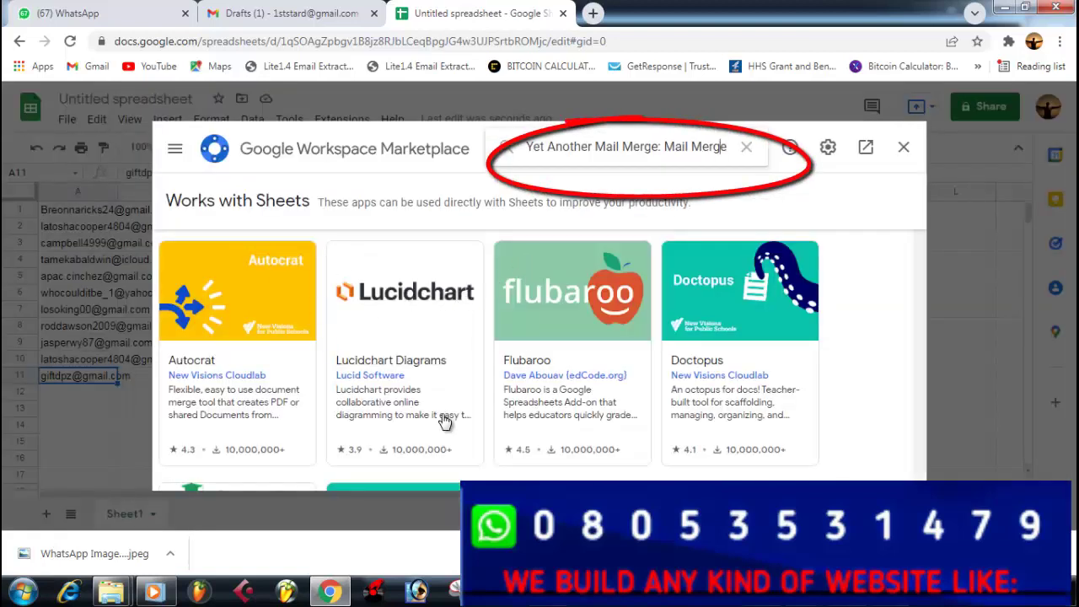
{"action": "type", "text": "fo"}
{"action": "key", "text": "BackSpace"}
{"action": "key", "text": "BackSpace"}
{"action": "key", "text": "BackSpace"}
{"action": "key", "text": "BackSpace"}
{"action": "key", "text": "BackSpace"}
{"action": "key", "text": "BackSpace"}
{"action": "key", "text": "BackSpace"}
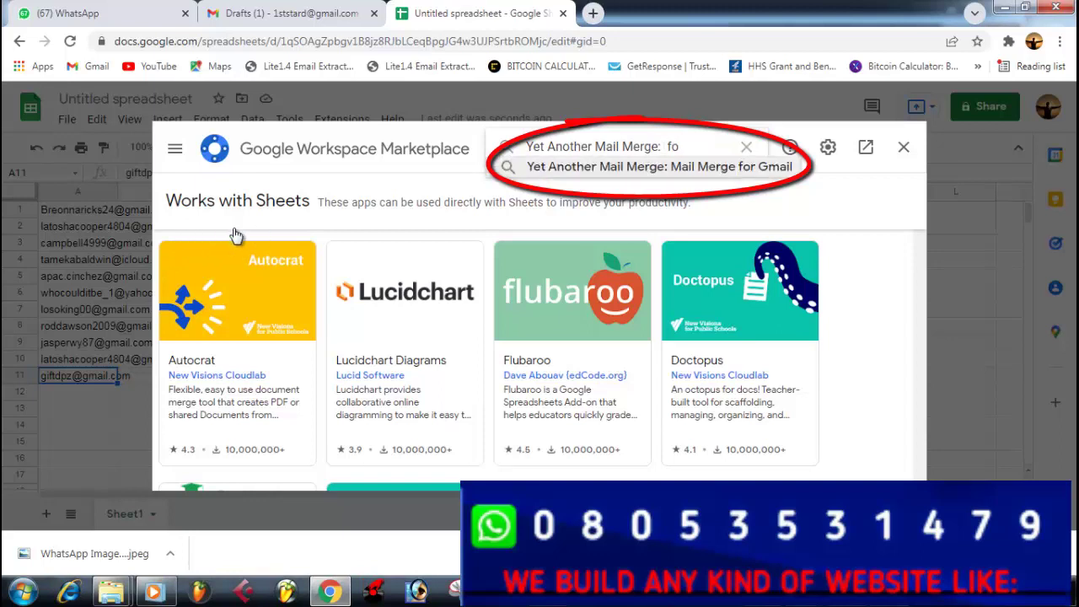
{"action": "key", "text": "Delete"}
{"action": "key", "text": "Delete"}
{"action": "key", "text": "BackSpace"}
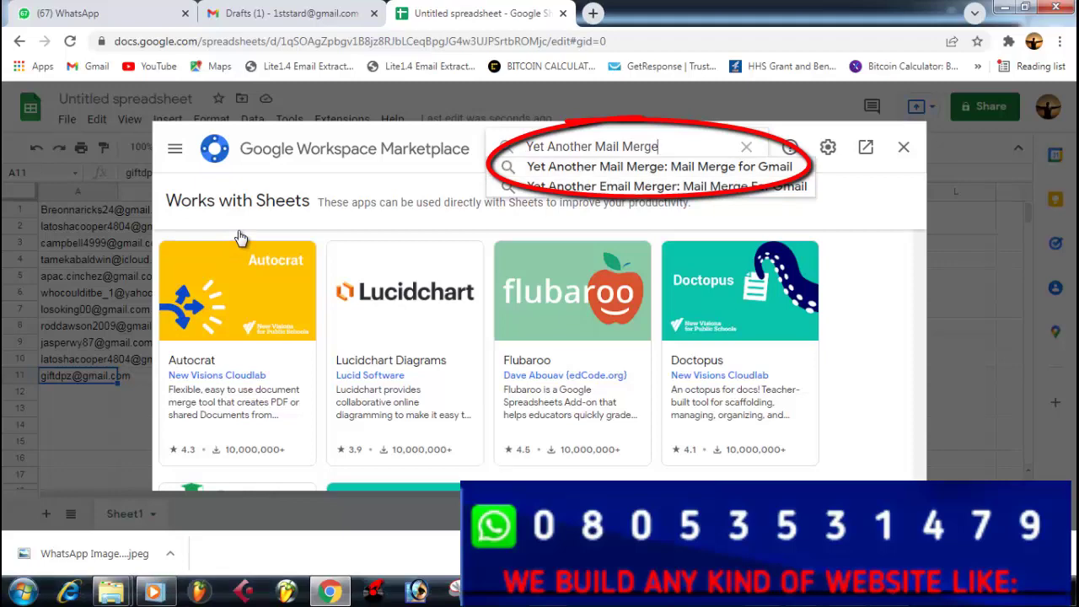
{"action": "key", "text": "Return"}
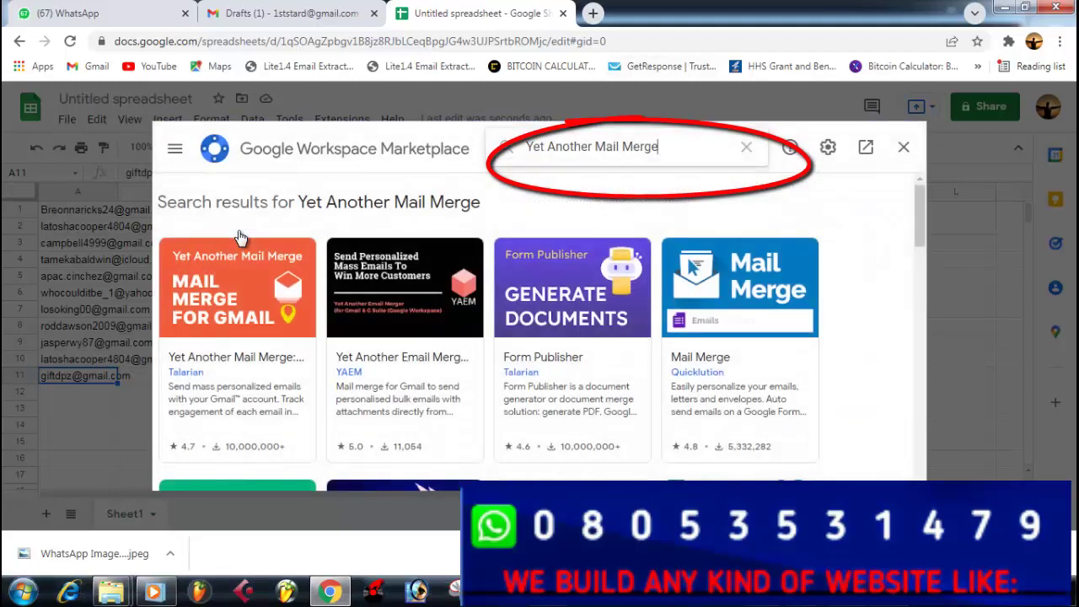
{"action": "scroll", "coordinate": [240, 253], "scroll_direction": "down", "scroll_amount": 2}
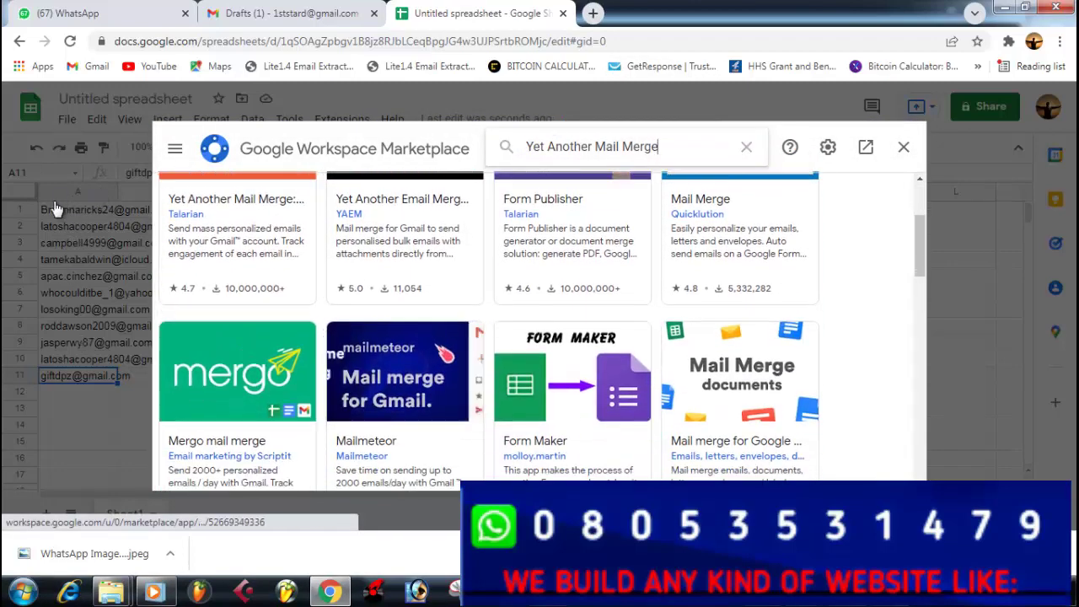
{"action": "scroll", "coordinate": [72, 223], "scroll_direction": "up", "scroll_amount": 1}
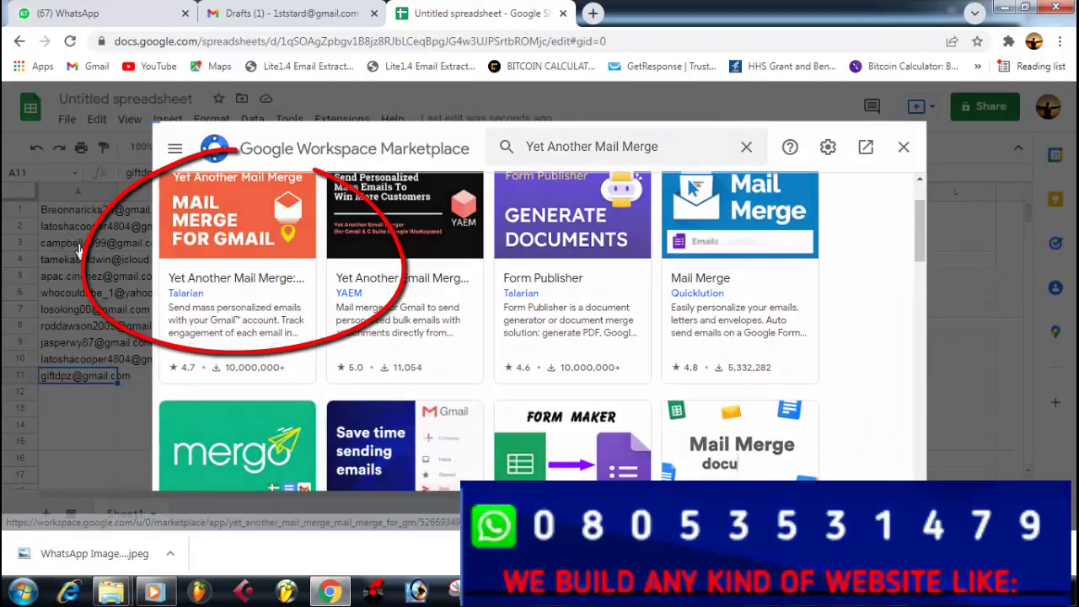
{"action": "left_click", "coordinate": [236, 269]}
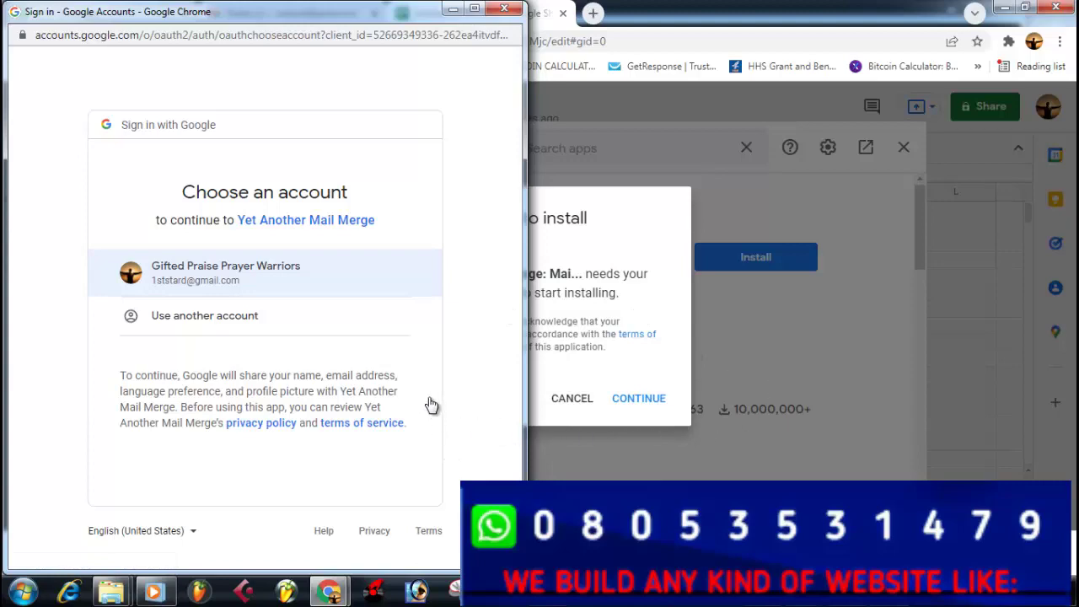
Allow Yet Another Mail Merge access to the account and dismiss the installation confirmation
{"action": "scroll", "coordinate": [767, 287], "scroll_direction": "down", "scroll_amount": 10}
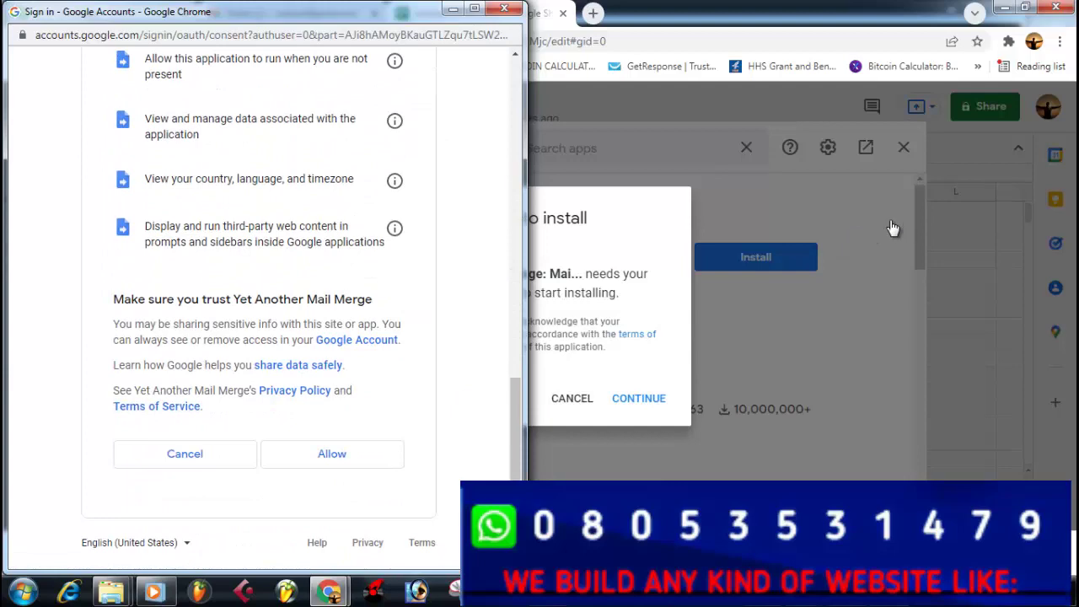
{"action": "key", "text": "Return"}
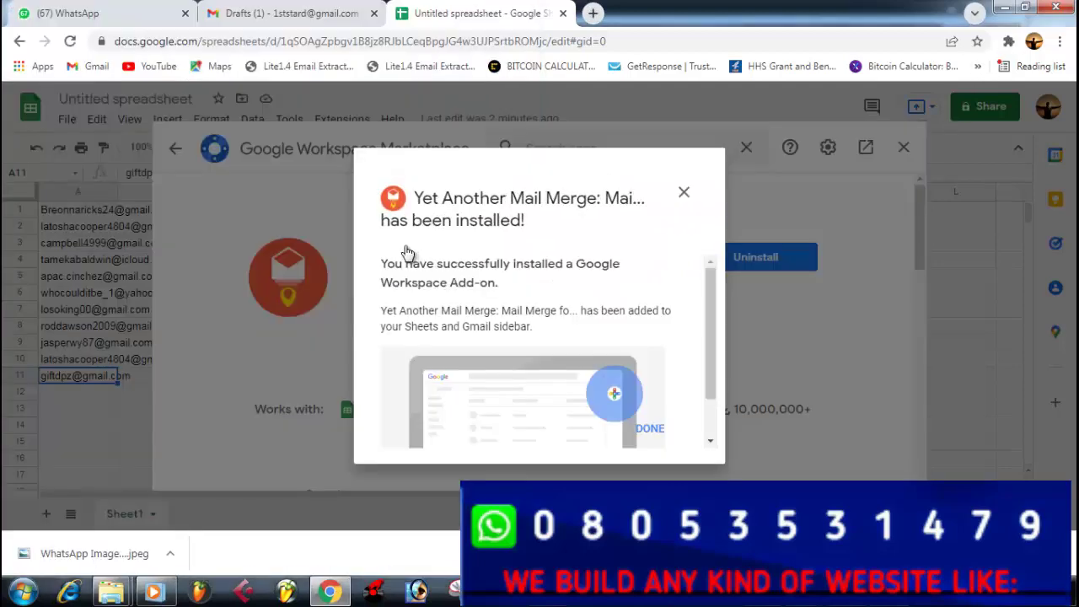
{"action": "key", "text": "Escape"}
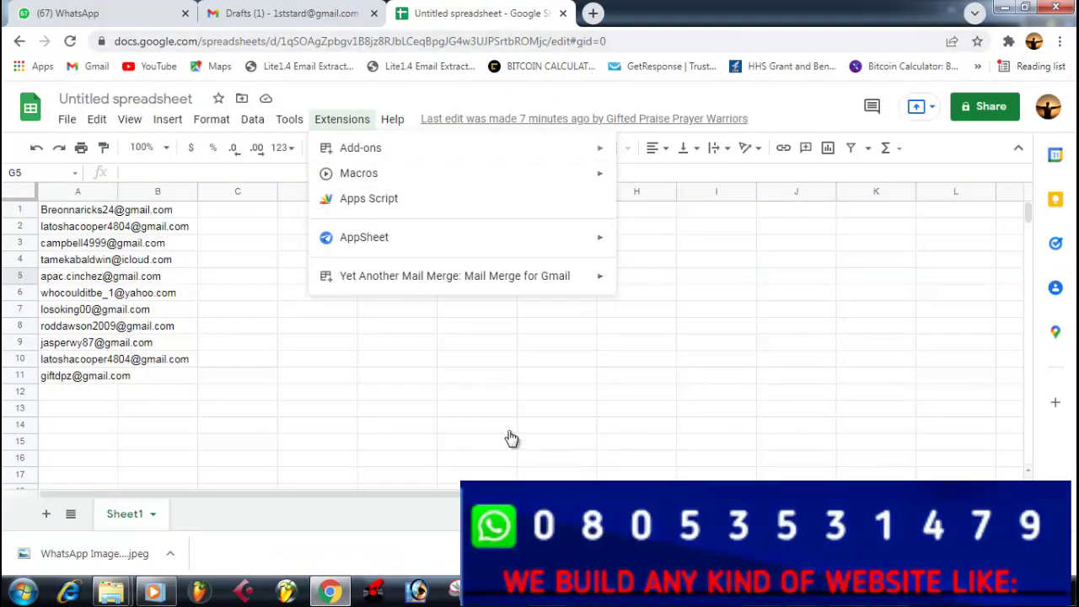
Launch Start Mail Merge from Extensions > Yet Another Mail Merge to email the column A recipients
{"action": "key", "text": "Left"}
{"action": "key", "text": "Left"}
{"action": "left_click", "coordinate": [544, 439]}
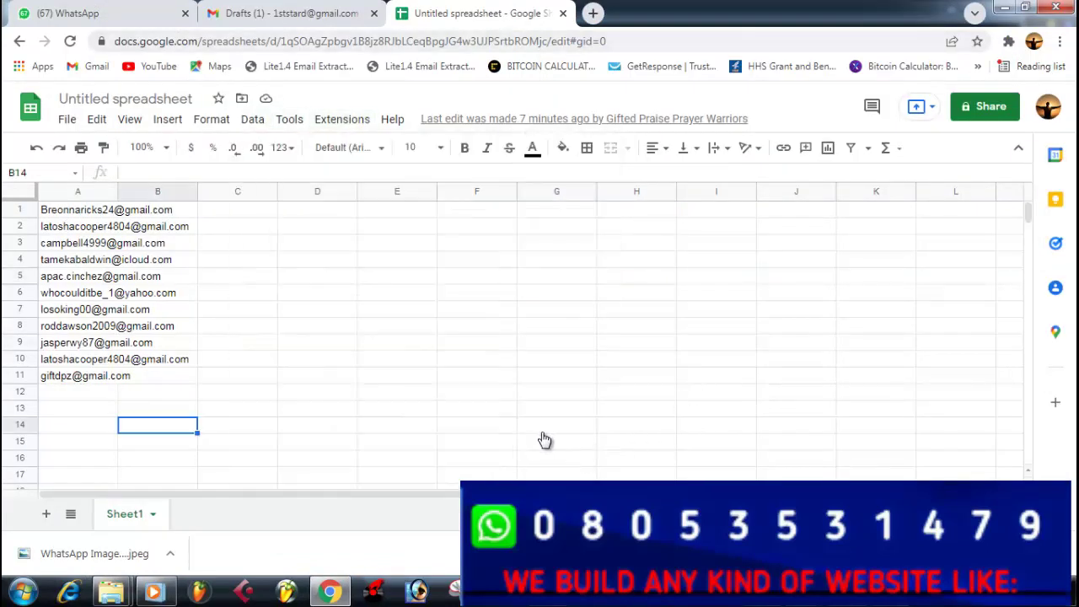
{"action": "key", "text": "alt+n"}
{"action": "key", "text": "Up"}
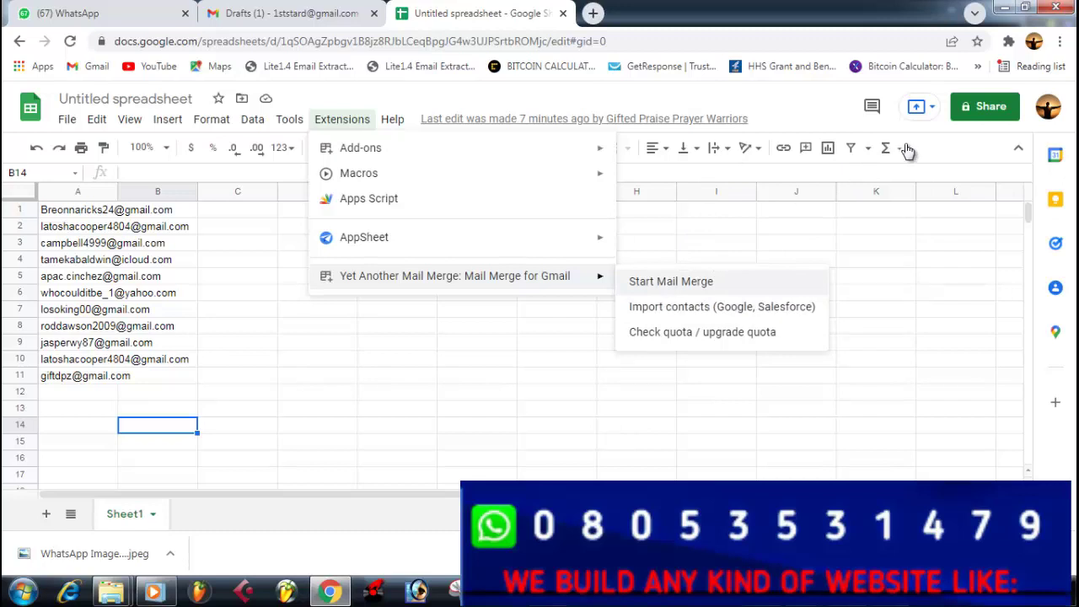
{"action": "left_click", "coordinate": [807, 198]}
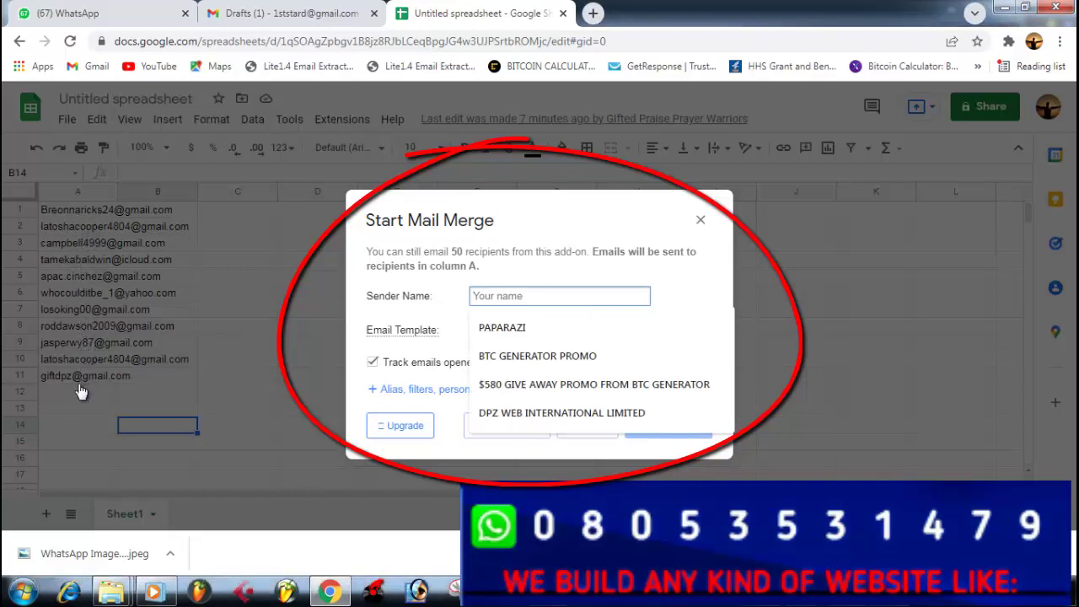
In Start Mail Merge, use sender name DPZ WEB INTERNATIONAL LIMITED and the TEXTING MY GMAIL ACCOUNT draft template
{"action": "key", "text": "Up"}
{"action": "key", "text": "Return"}
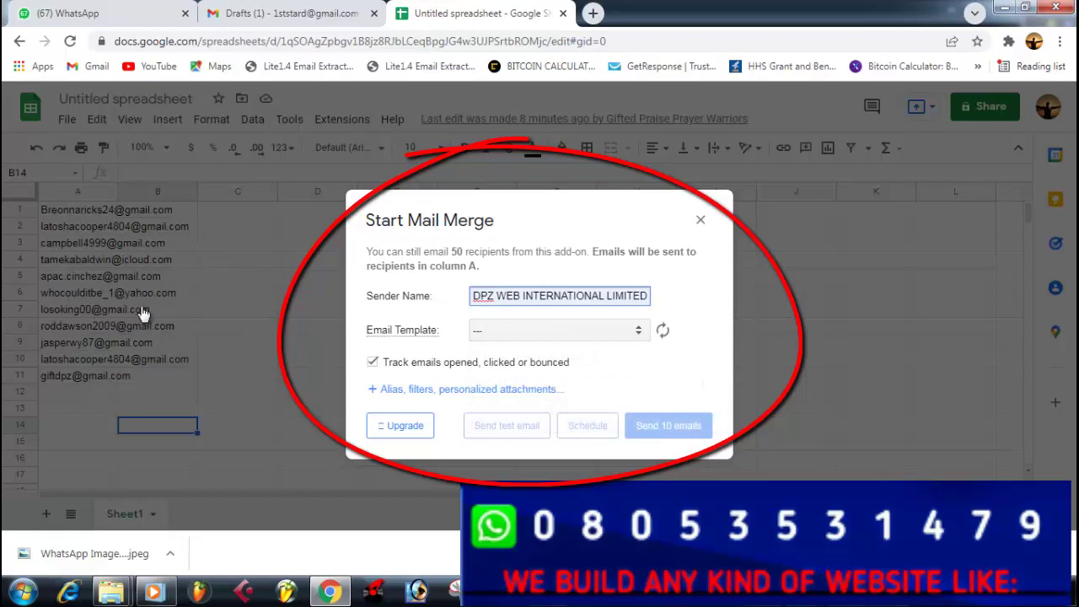
{"action": "left_click", "coordinate": [474, 330]}
{"action": "key", "text": "Return"}
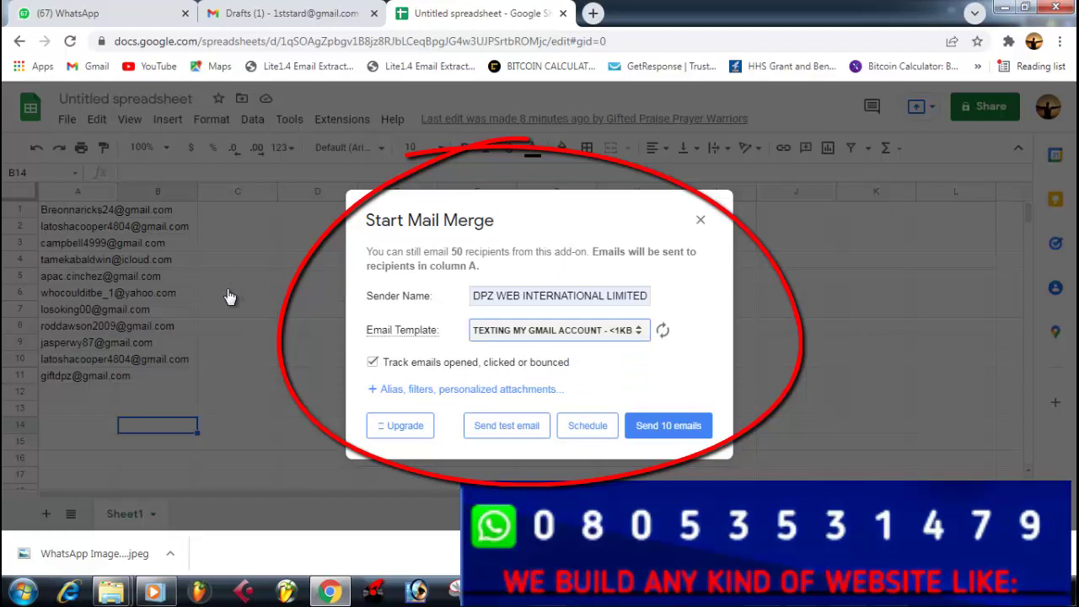
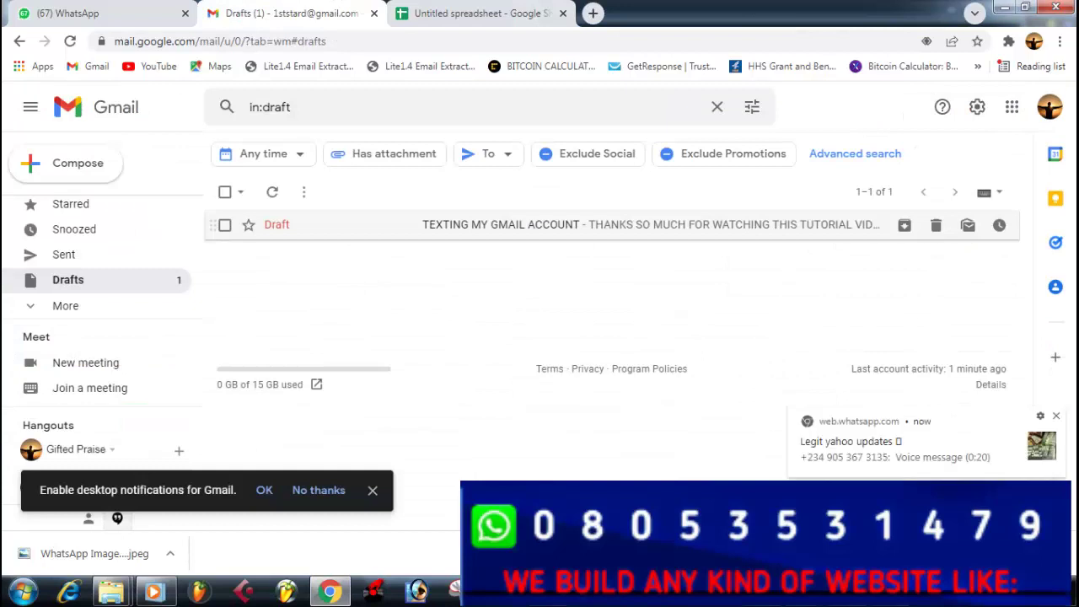
Retitle the draft 'DPZ WEB INTERNATIONAL', replace its body with the online-advertising invitation, then return to the spreadsheet
{"action": "key", "text": "Tab"}
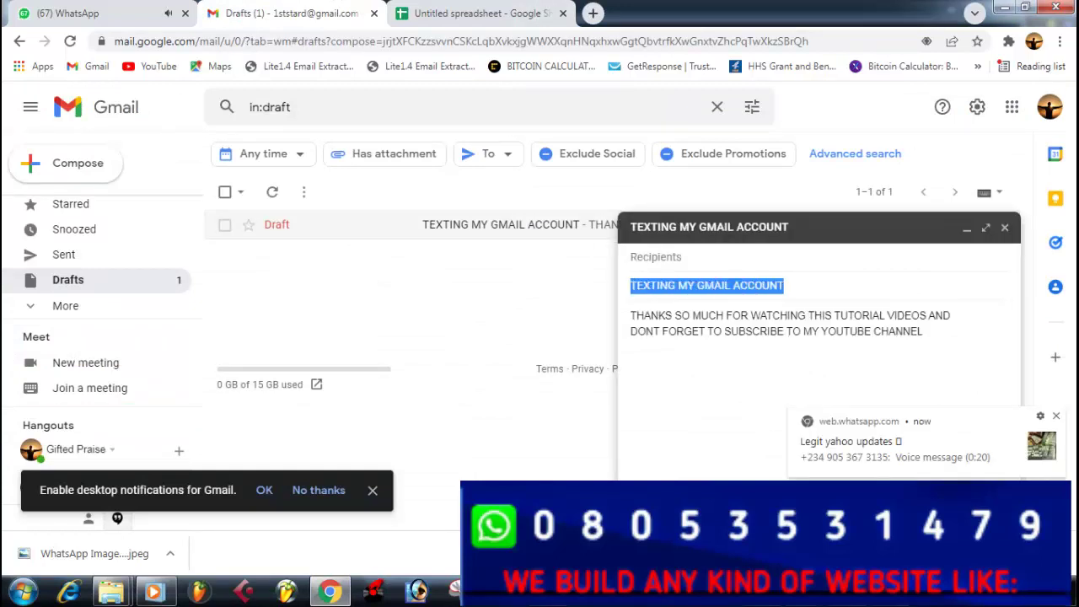
{"action": "type", "text": "DPZ WEB"}
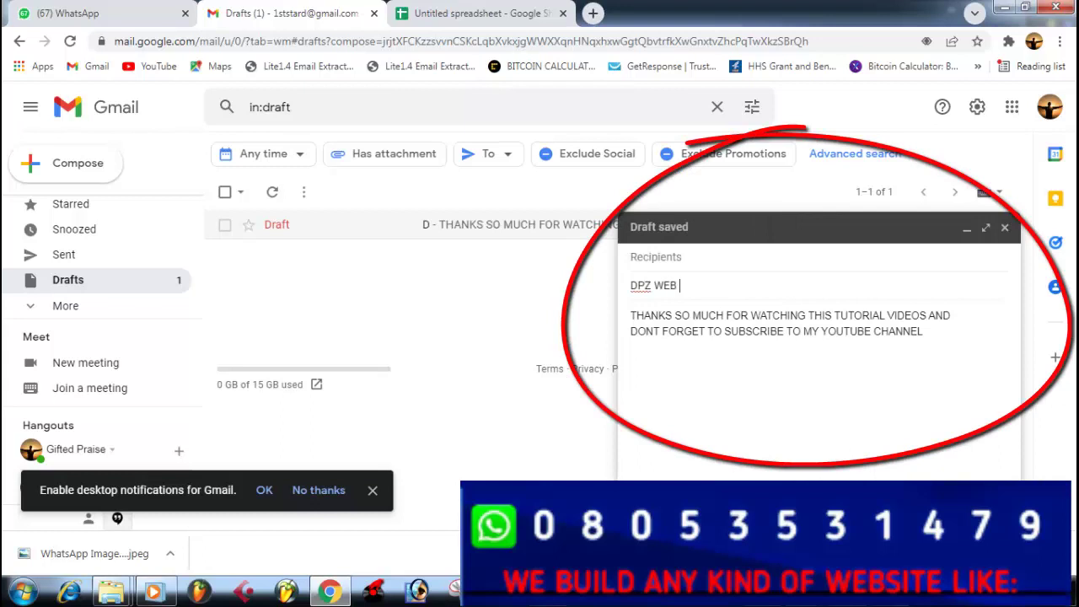
{"action": "type", "text": " INTERNATIONA"}
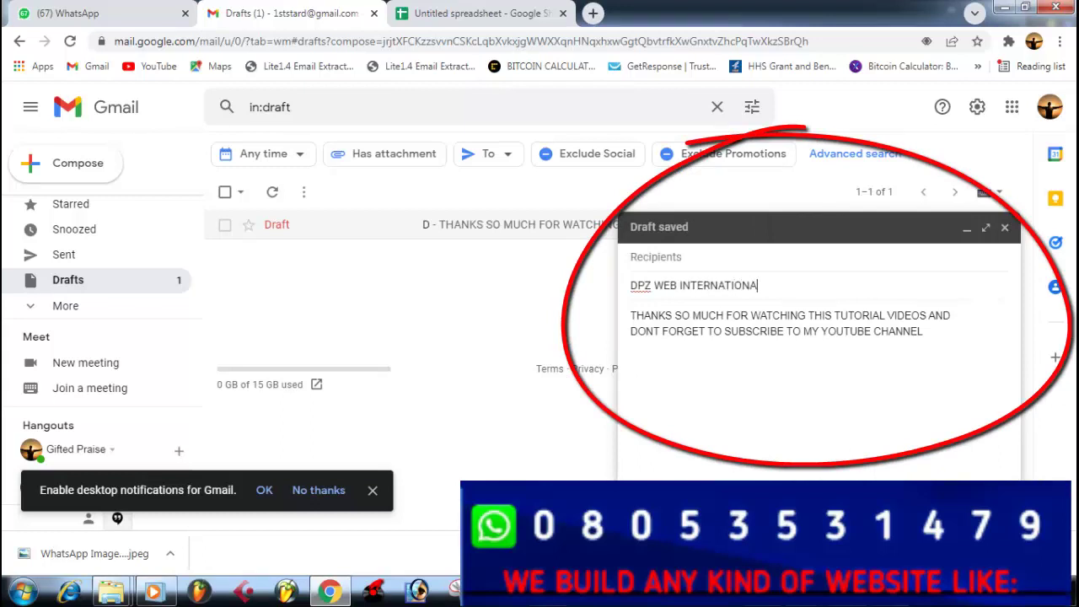
{"action": "type", "text": "L LIMITED"}
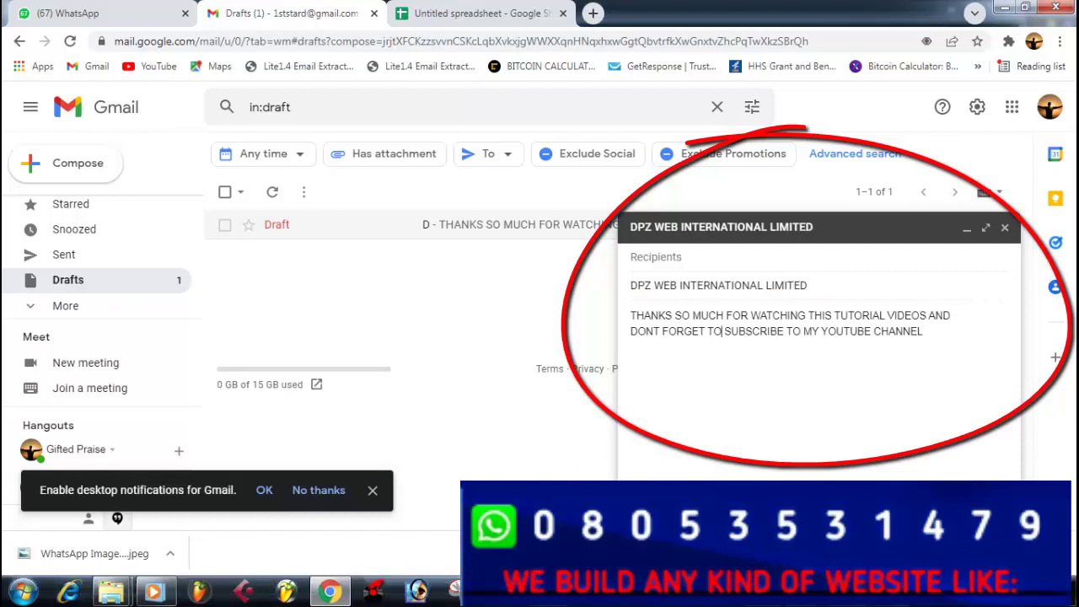
{"action": "key", "text": "ctrl+a"}
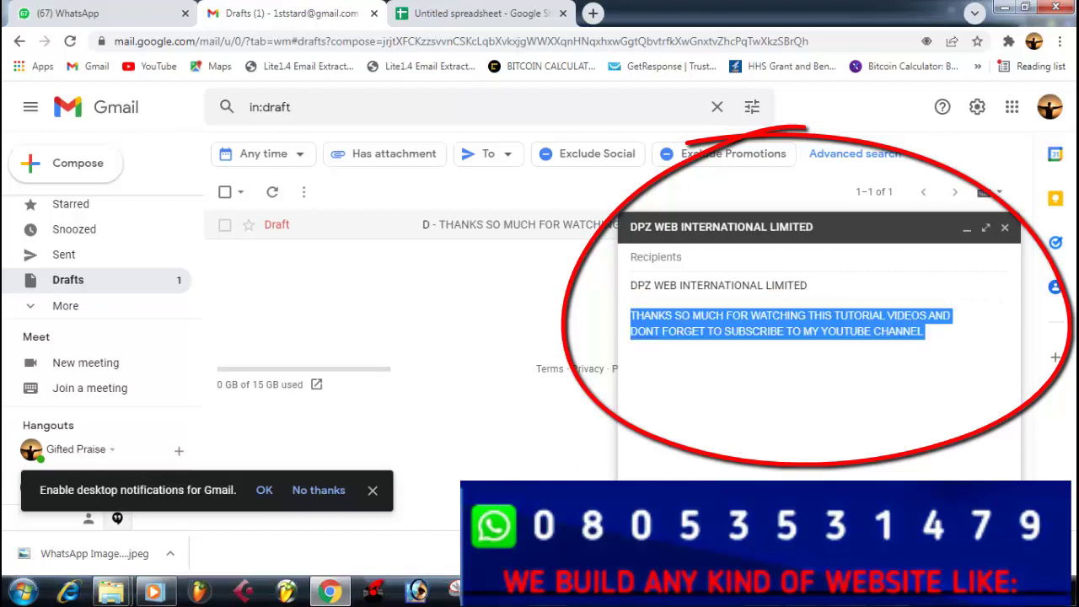
{"action": "type", "text": "PLEASE CONTACT US WH"}
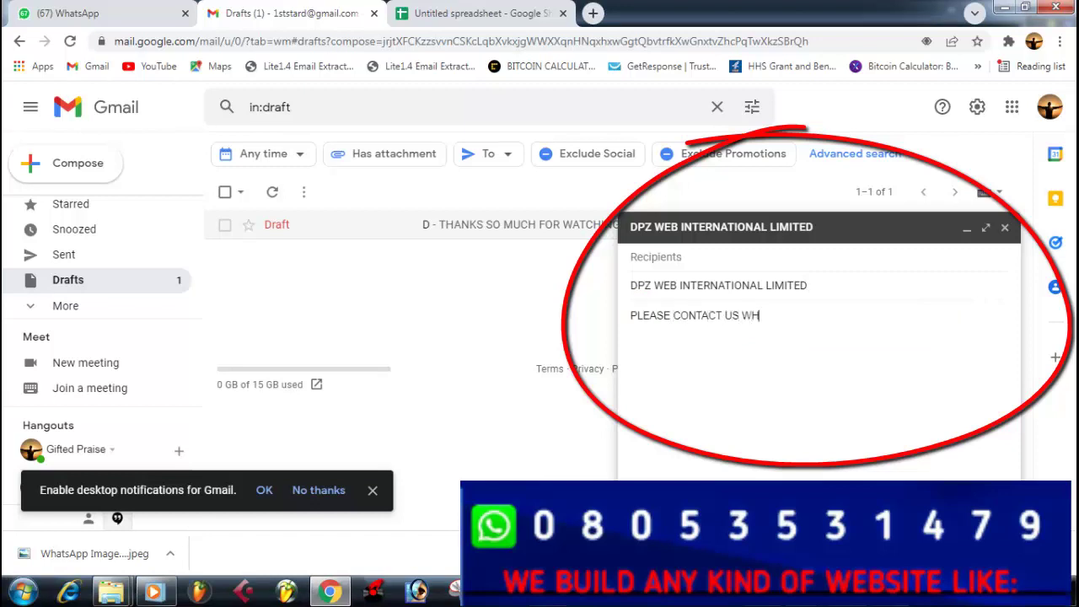
{"action": "type", "text": "EN EVER YOU WANT T"}
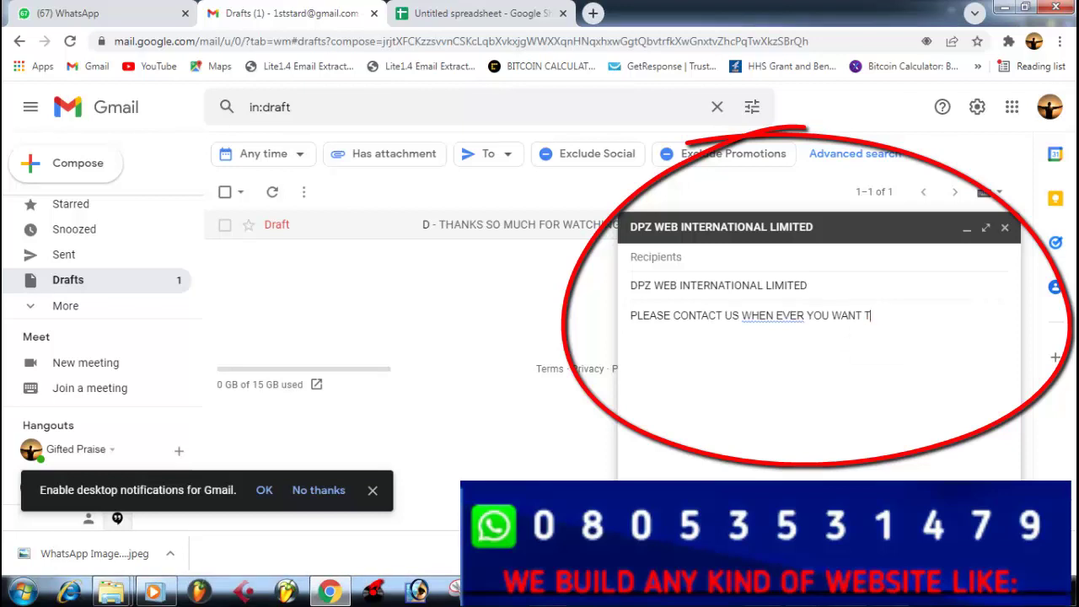
{"action": "type", "text": "O ADVERT"}
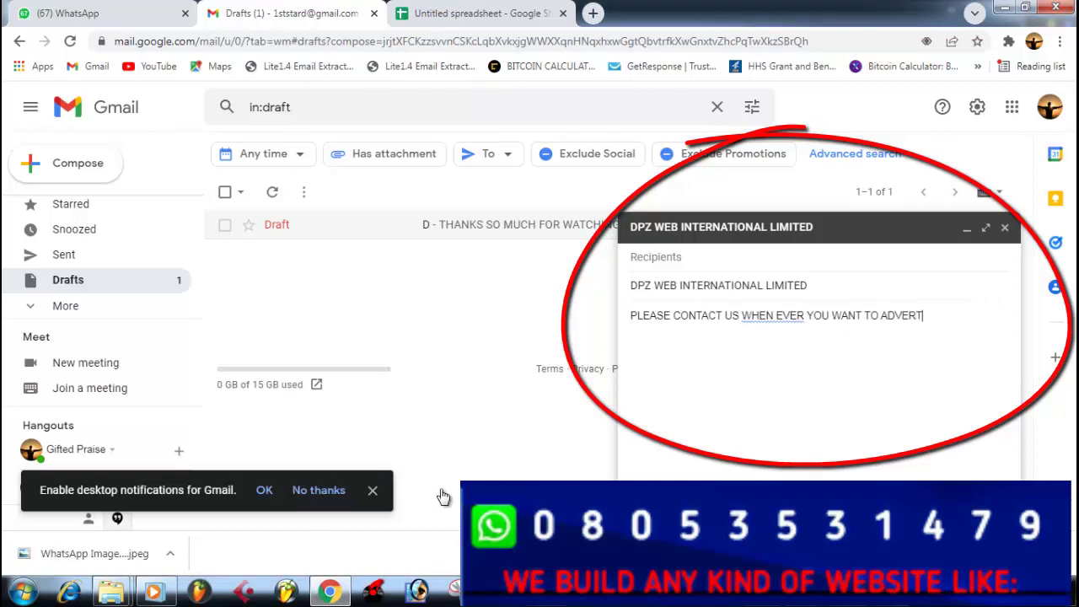
{"action": "type", "text": "ISE YOUR BU"}
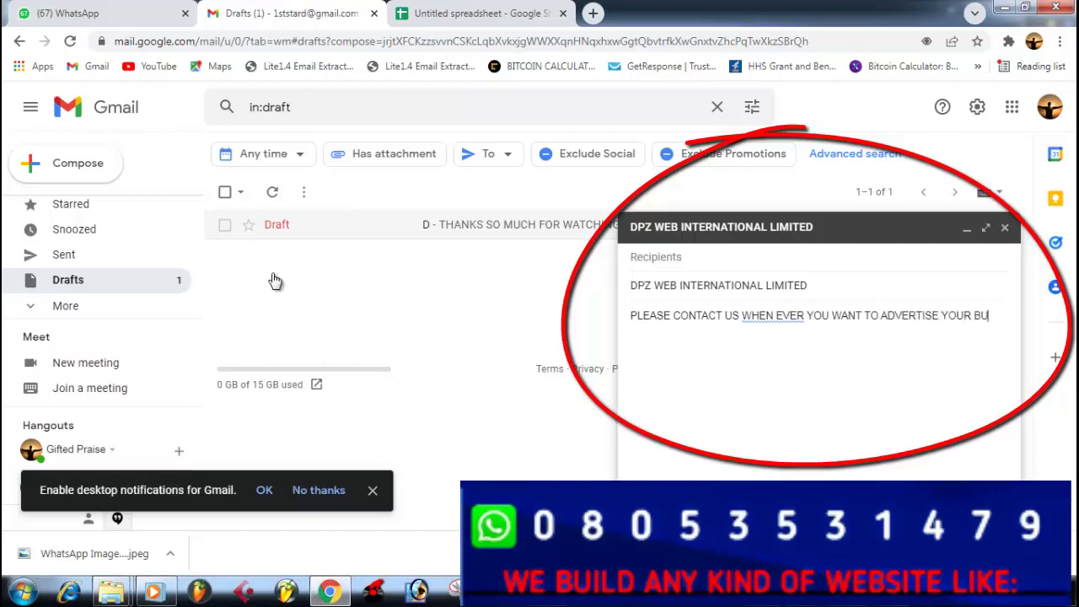
{"action": "type", "text": "SINESS ONLINE"}
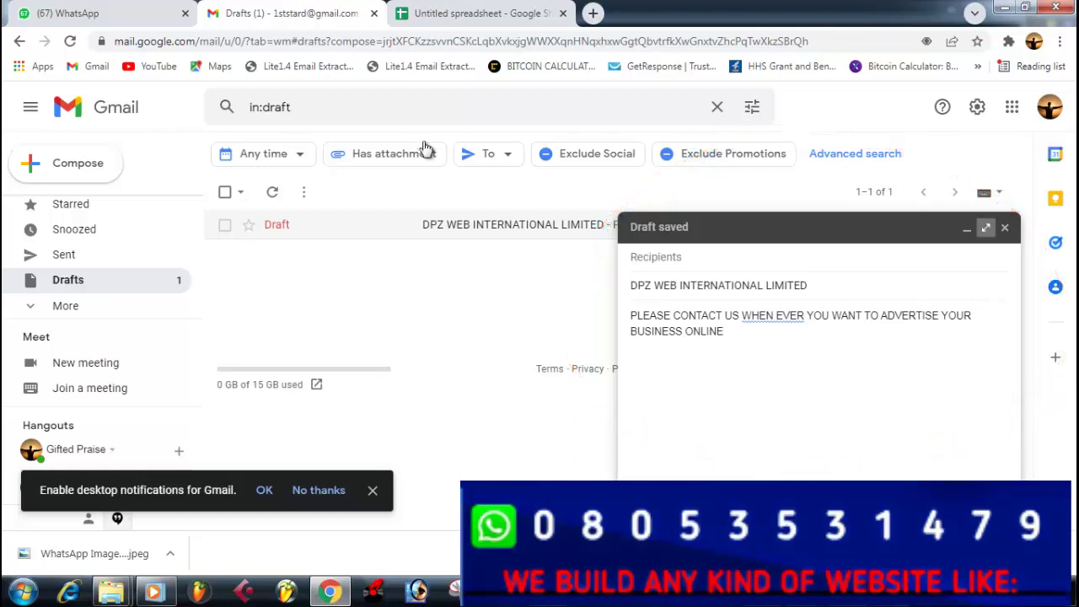
{"action": "key", "text": "Tab"}
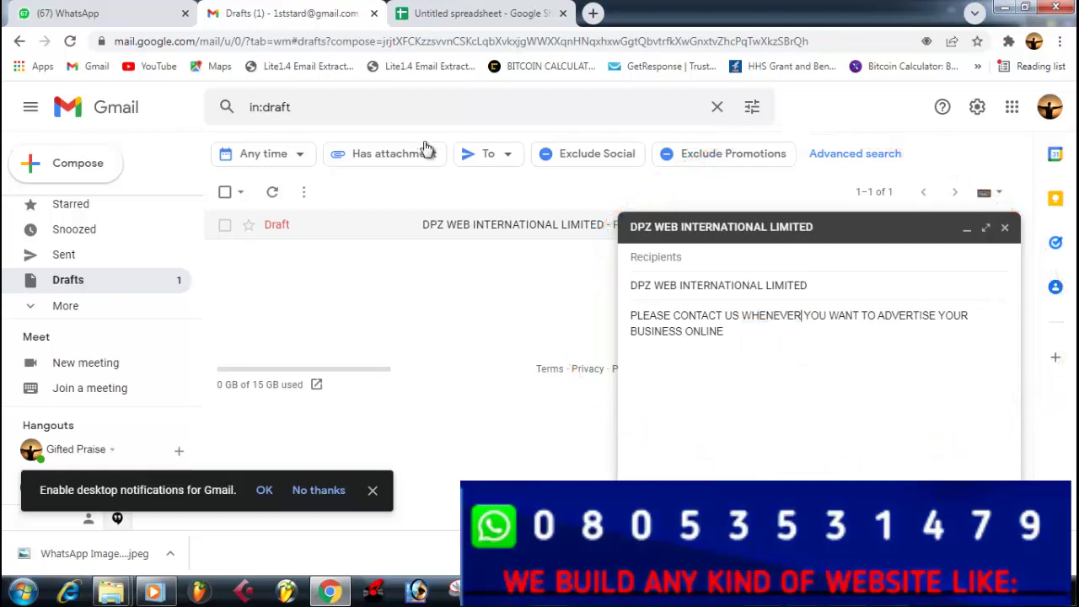
{"action": "key", "text": "Escape"}
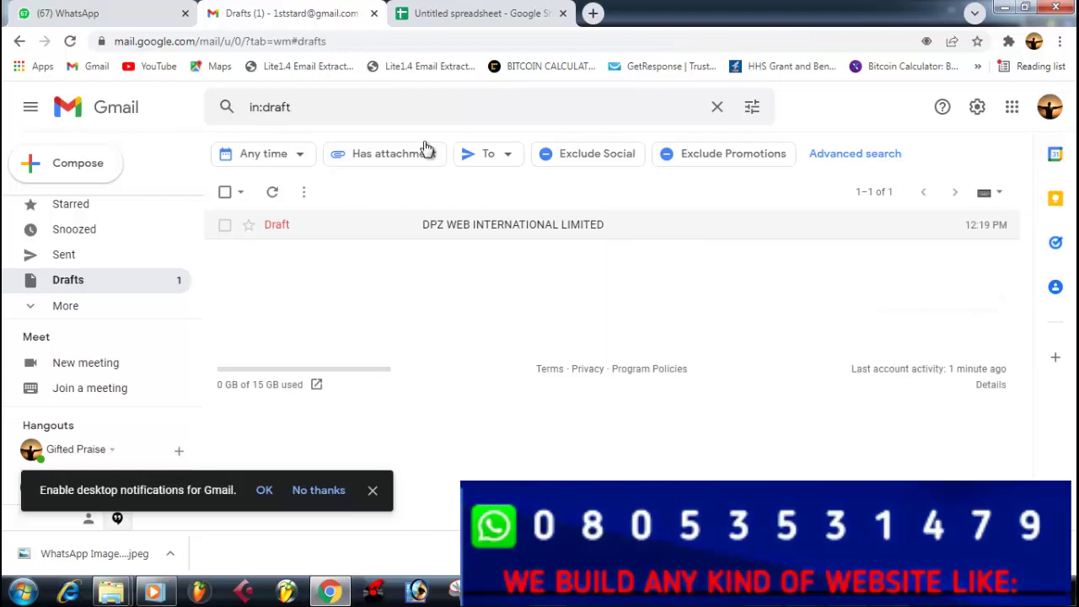
{"action": "key", "text": "ctrl+Tab"}
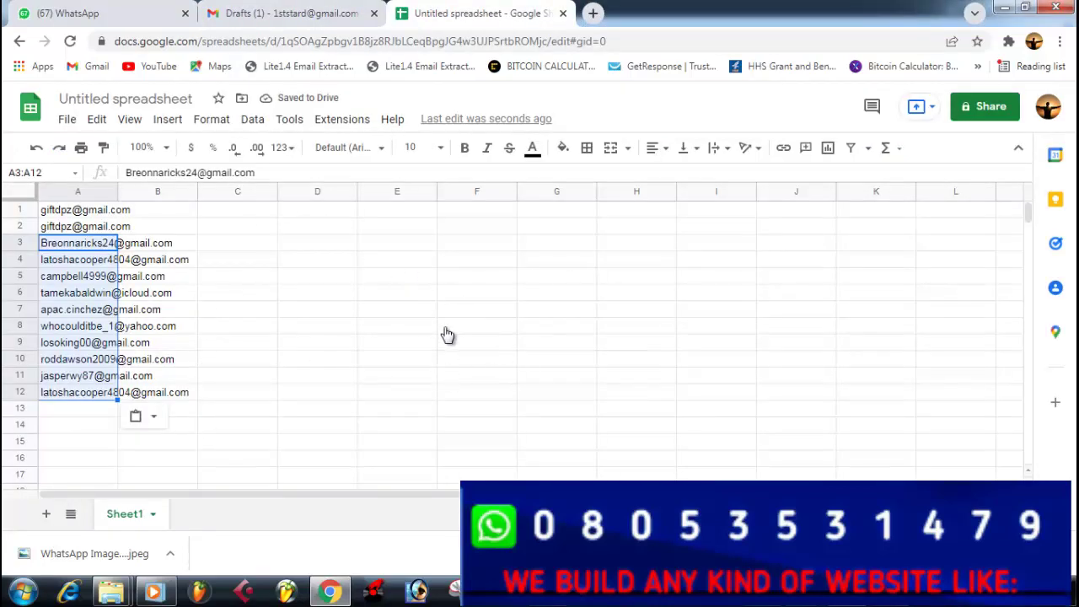
Start Yet Another Mail Merge from the spreadsheet's Extensions menu
{"action": "left_click", "coordinate": [344, 120]}
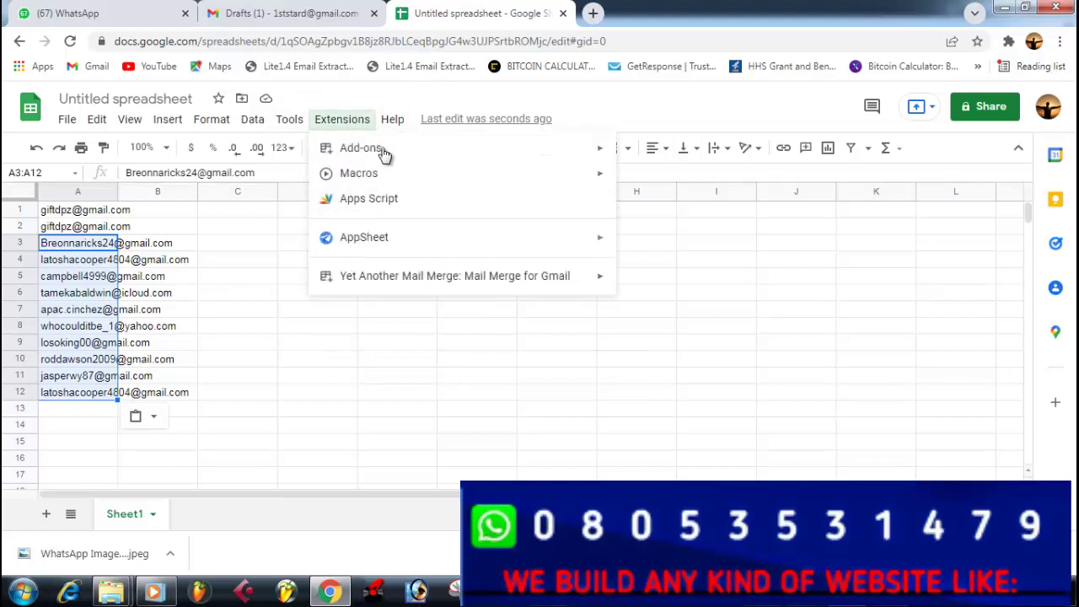
{"action": "mouse_move", "coordinate": [456, 276]}
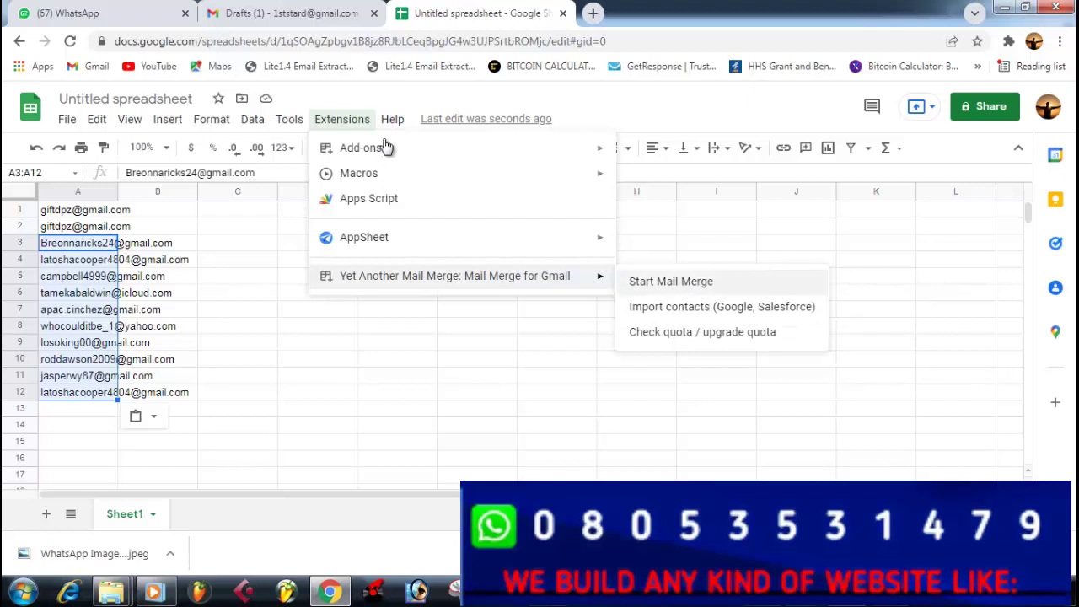
{"action": "left_click", "coordinate": [671, 282]}
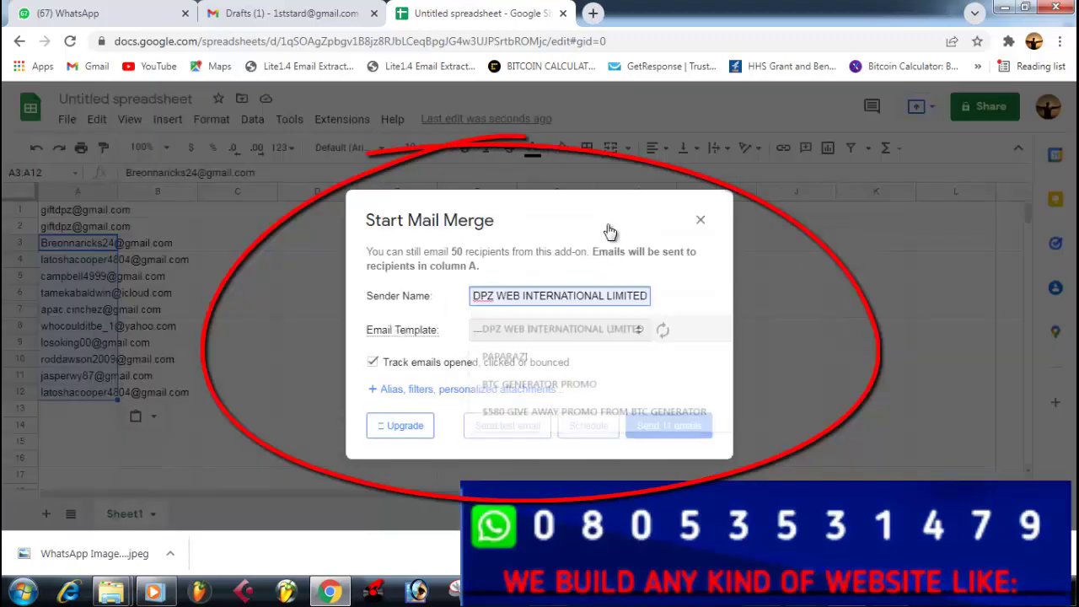
Use the DPZ WEB INTERNATIONAL LIMITED draft as template, send 11 emails, and open the received message
{"action": "key", "text": "Tab"}
{"action": "key", "text": "space"}
{"action": "key", "text": "Down"}
{"action": "key", "text": "Return"}
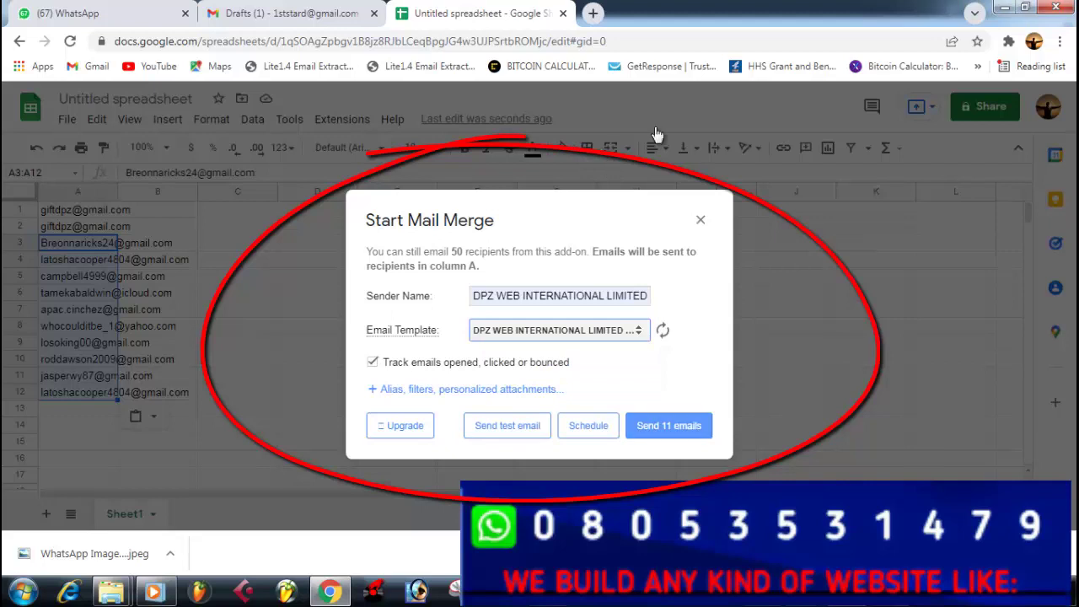
{"action": "key", "text": "Return"}
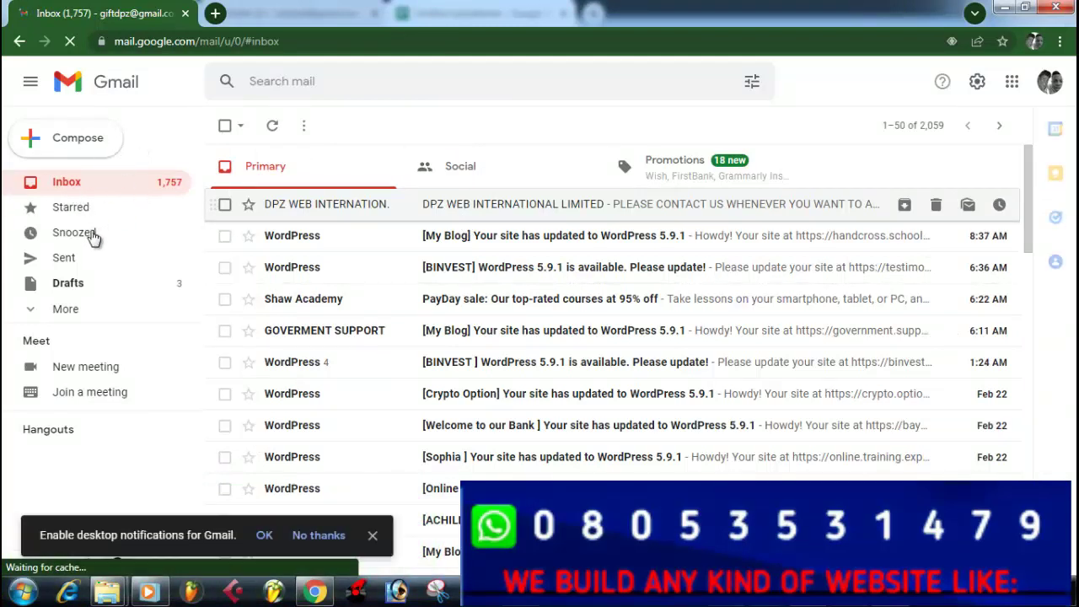
{"action": "left_click", "coordinate": [506, 204]}
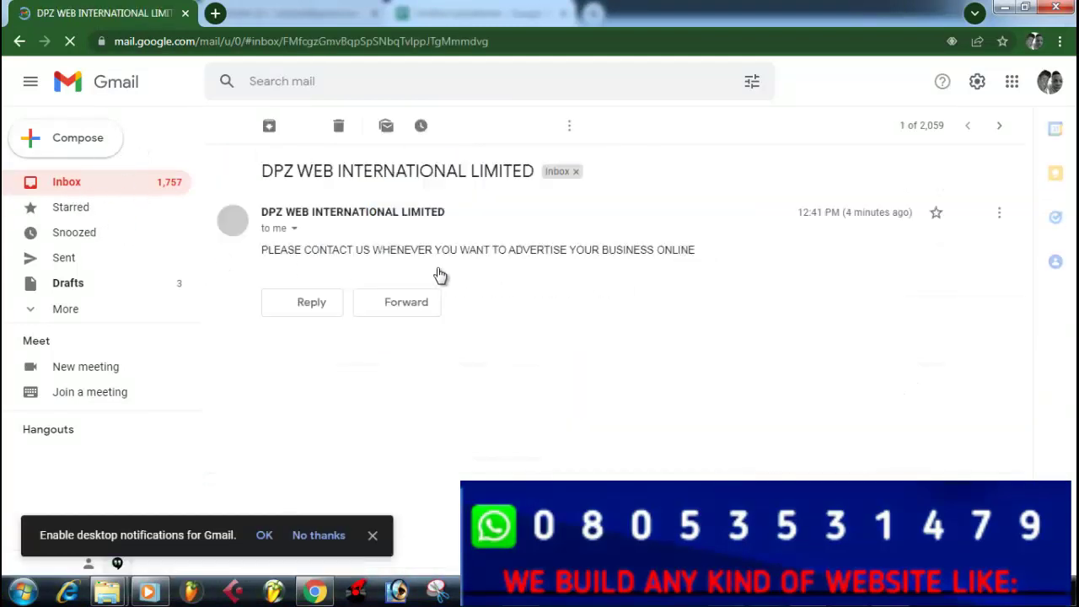